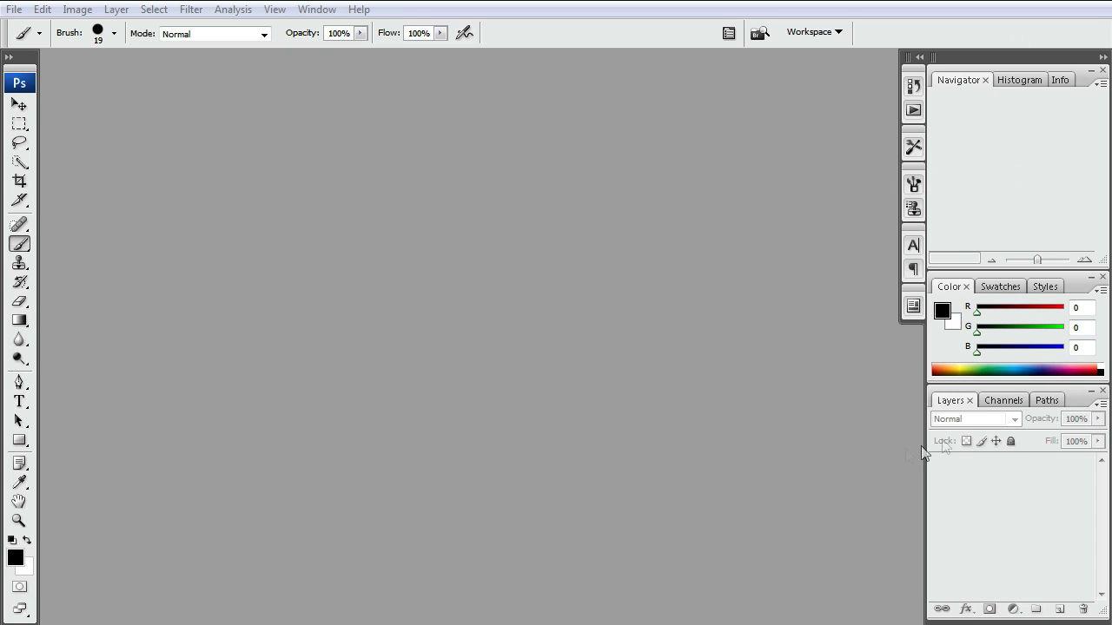
# Step: Close the Paths, Navigator and Color panel groups
pyautogui.click(1050, 401)
pyautogui.click(1062, 401)
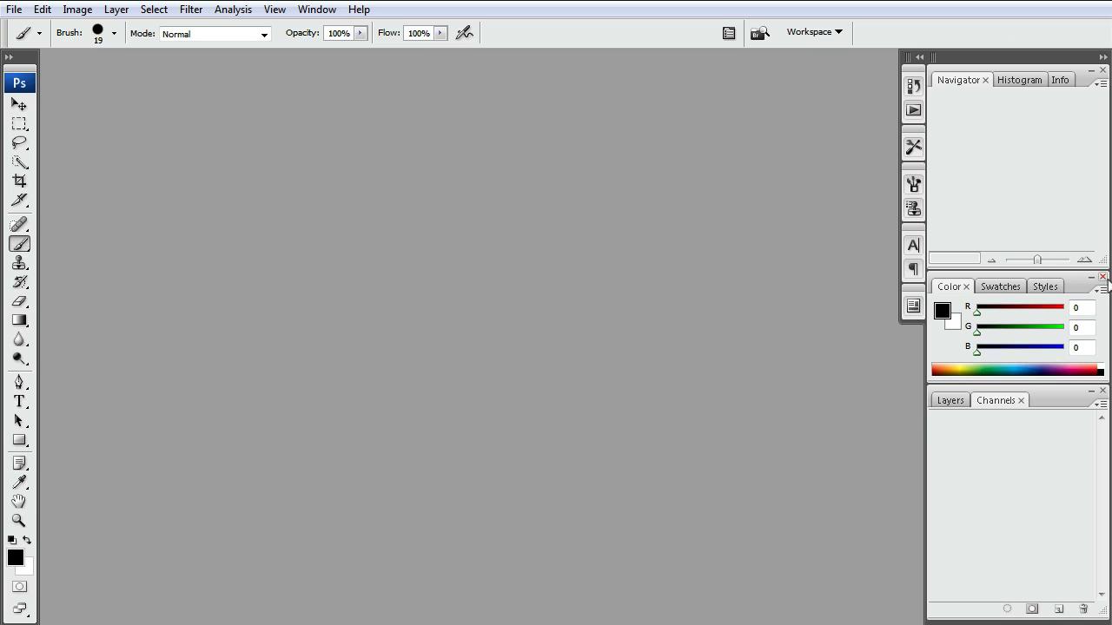
pyautogui.click(1096, 276)
pyautogui.click(1102, 70)
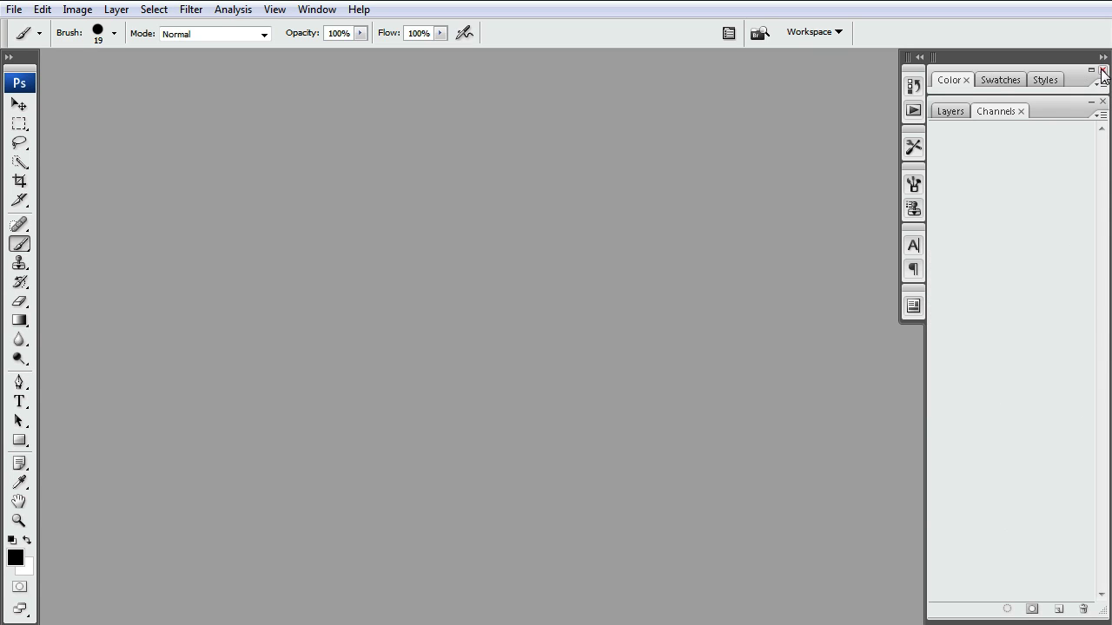
pyautogui.click(1102, 69)
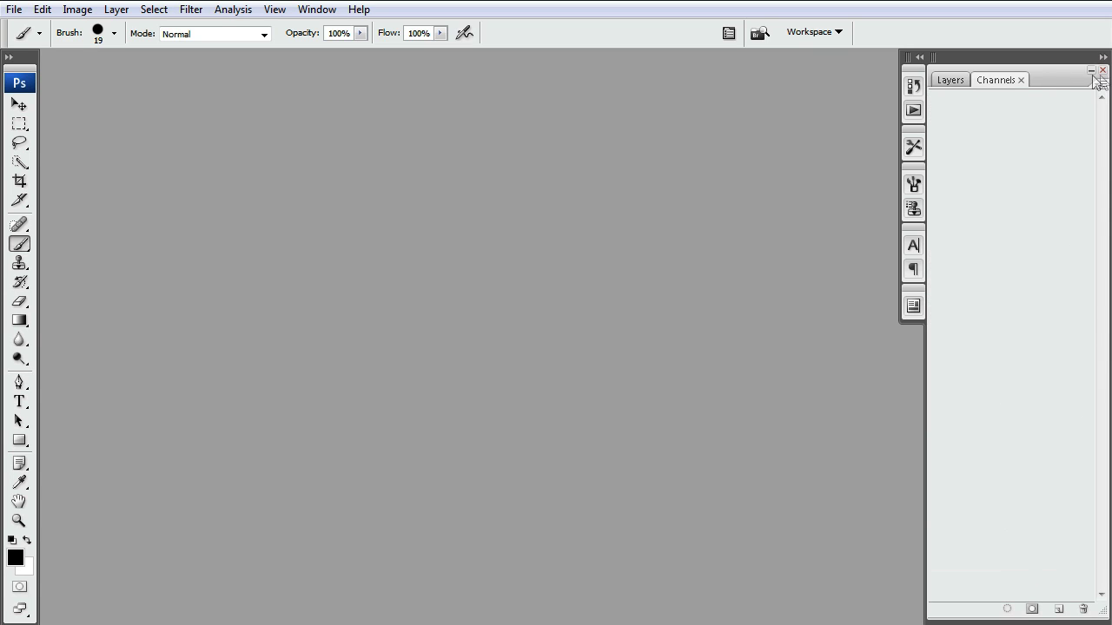
# Step: Drag Channels out of its group so it sits as its own panel above Layers
pyautogui.click(949, 81)
pyautogui.click(993, 83)
pyautogui.moveTo(997, 83)
pyautogui.mouseDown()
pyautogui.moveTo(987, 57)
pyautogui.moveTo(981, 88)
pyautogui.moveTo(990, 60)
pyautogui.moveTo(1007, 61)
pyautogui.mouseUp()
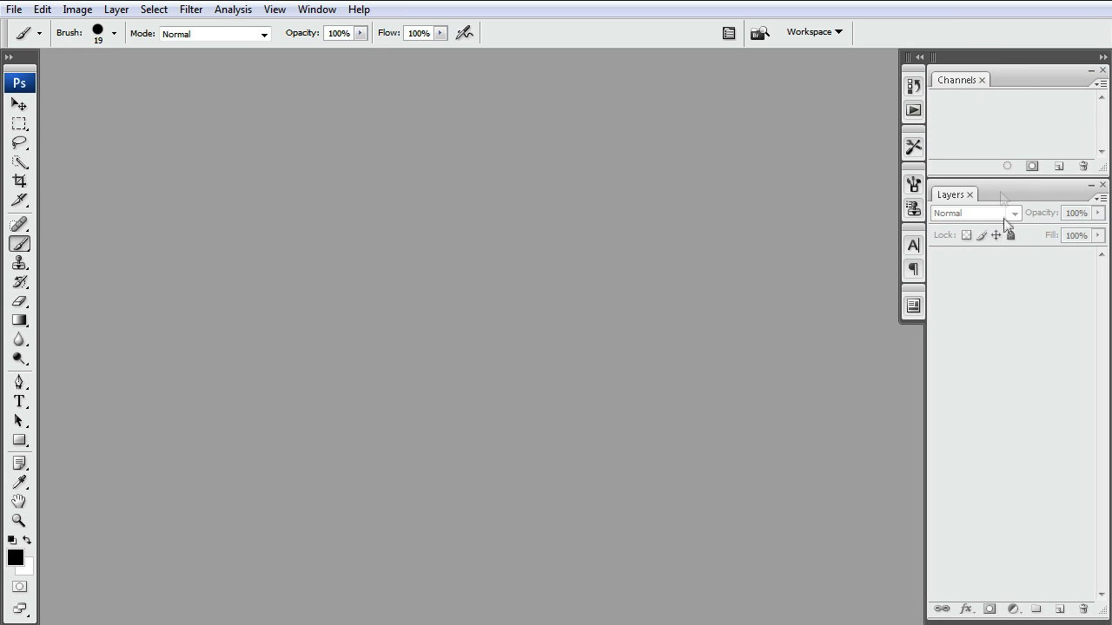
# Step: Close the History, Tool Presets, Brushes, Character and Layer Comps panel groups
pyautogui.click(919, 56)
pyautogui.click(918, 70)
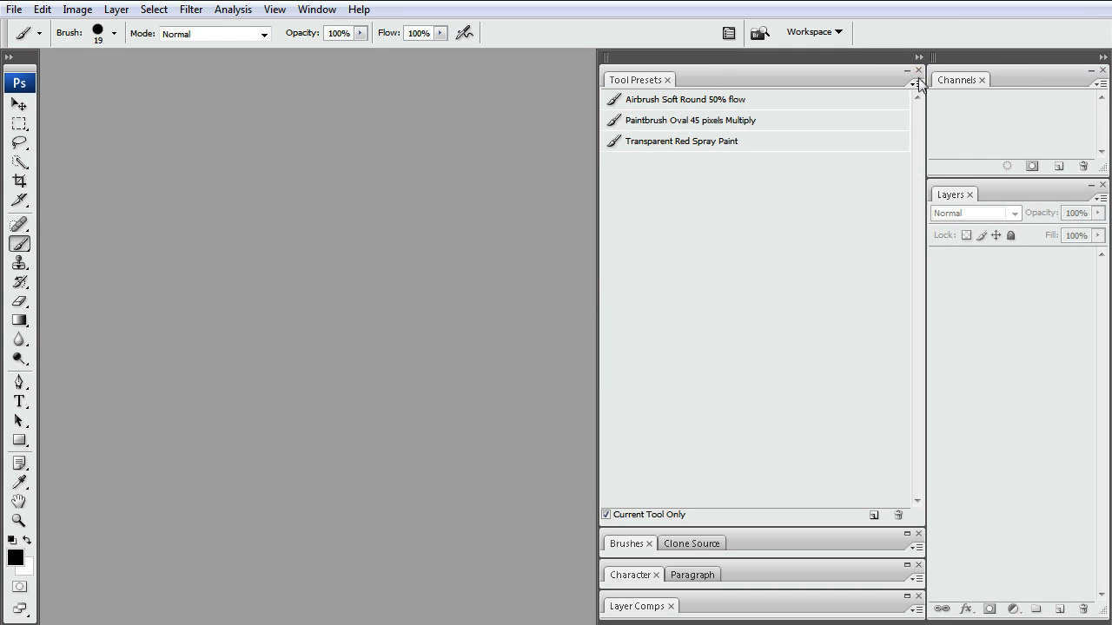
pyautogui.click(918, 70)
pyautogui.click(918, 70)
pyautogui.click(918, 69)
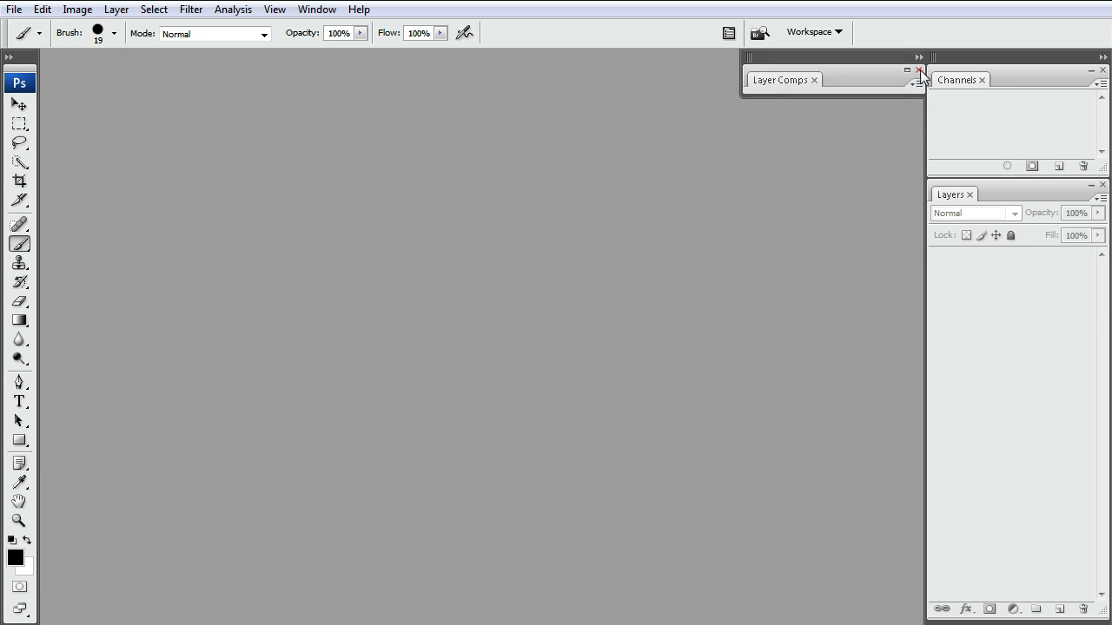
pyautogui.click(919, 70)
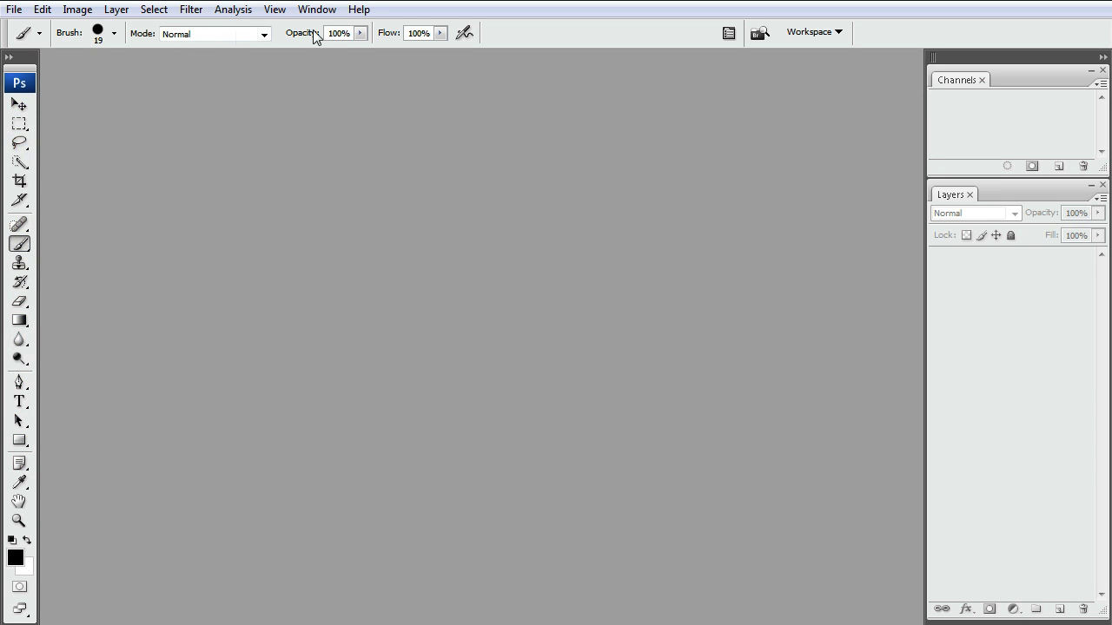
pyautogui.press('v')
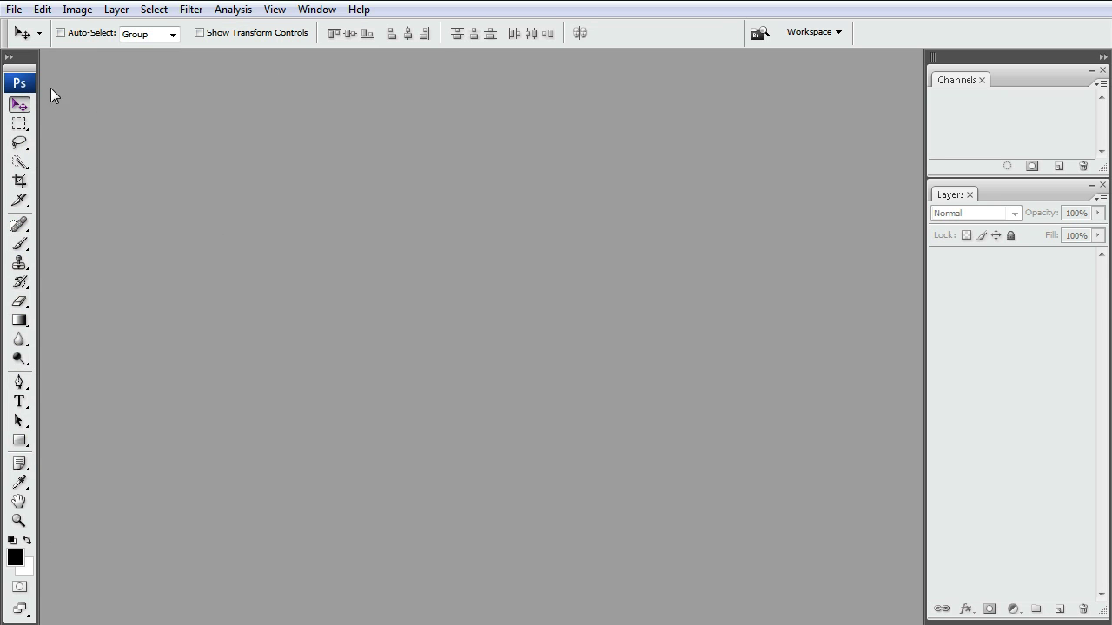
pyautogui.press('b')
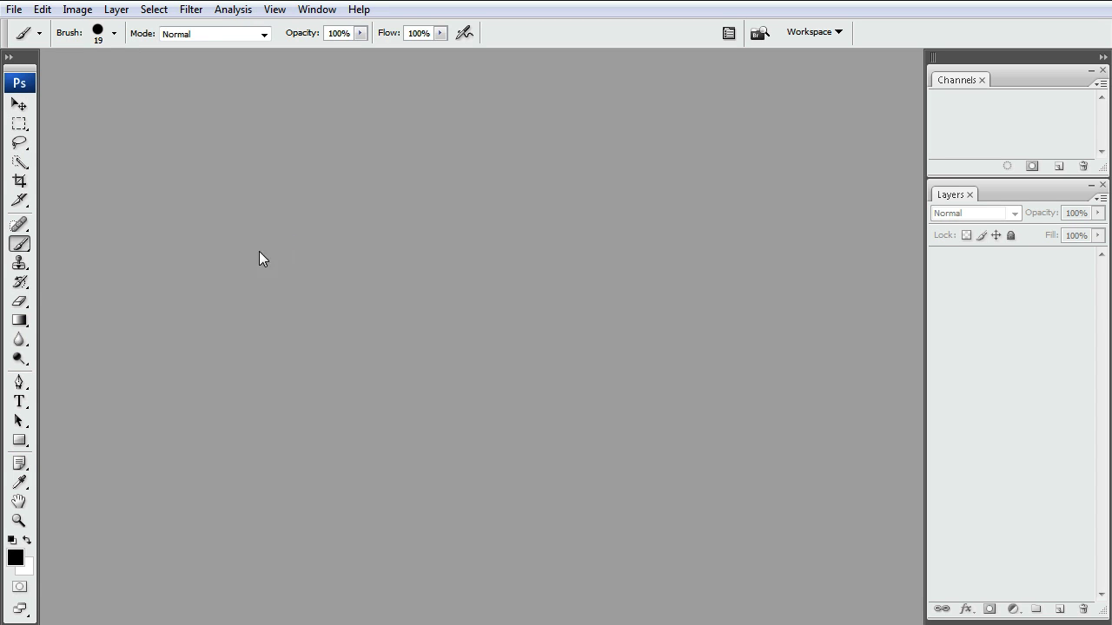
pyautogui.hotkey('alt', 'Tab')
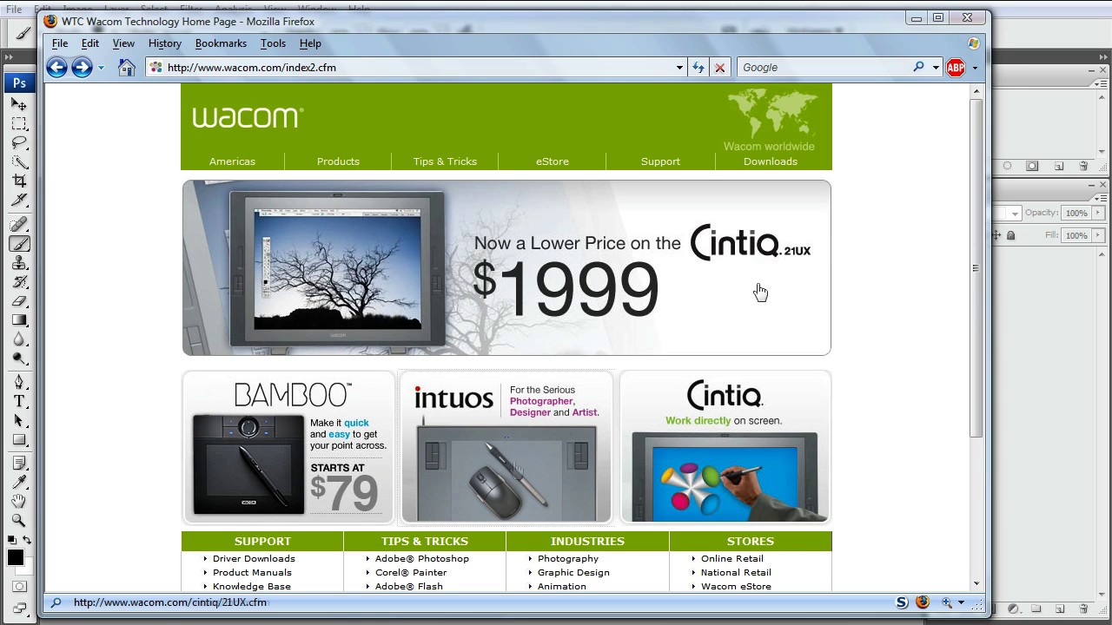
# Step: Go from the Intuos section on wacom.com to the Intuos3 6x11 product page listed at $369
pyautogui.click(523, 469)
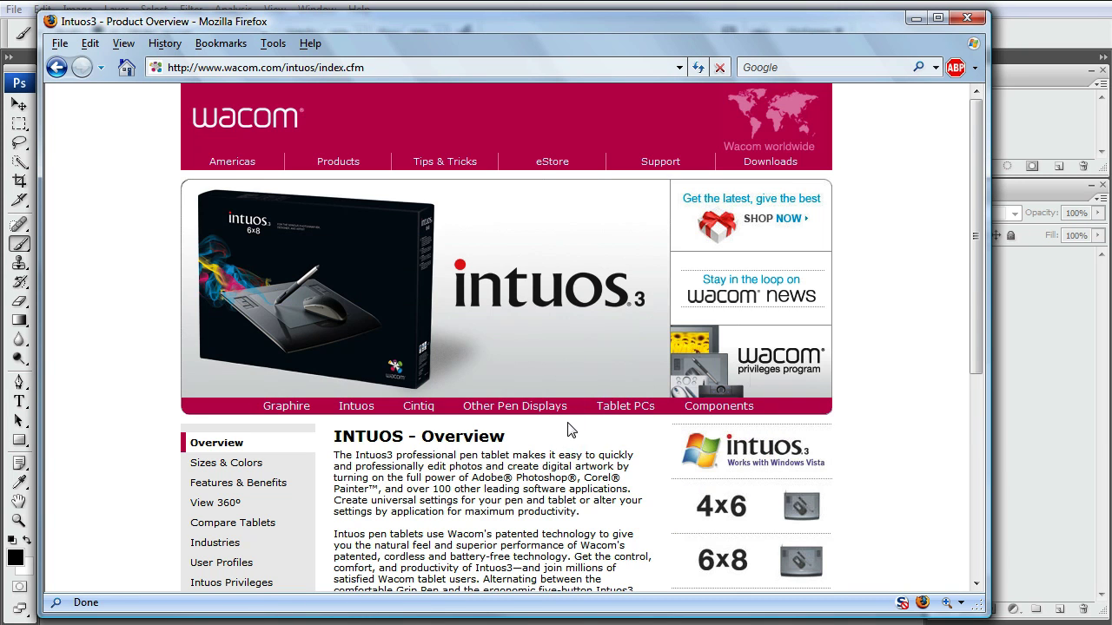
pyautogui.moveTo(977, 317); pyautogui.dragTo(990, 450)
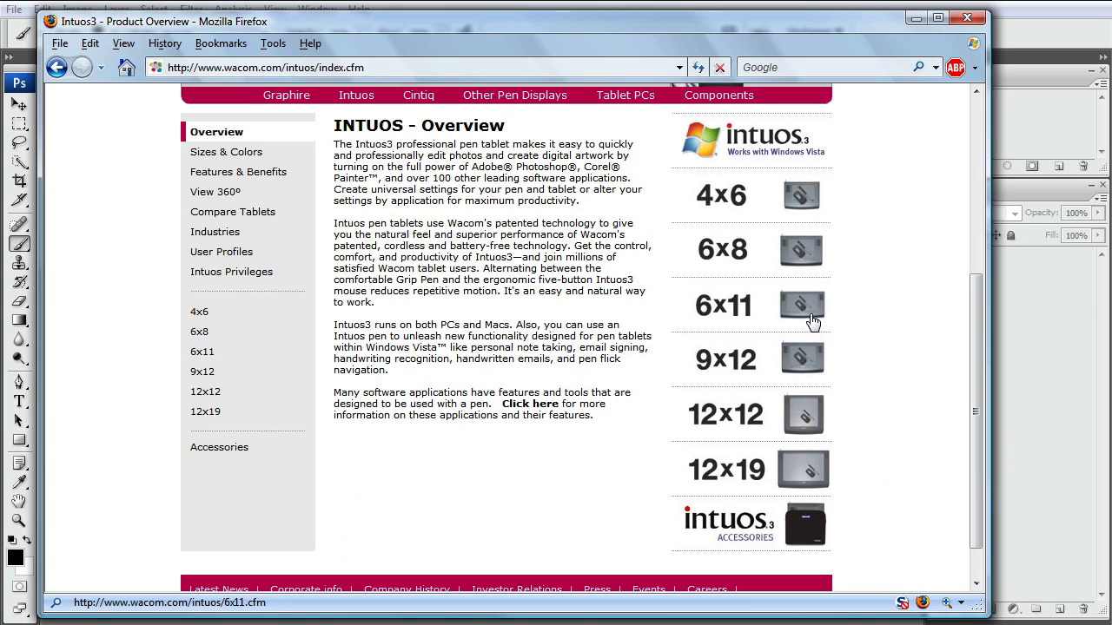
pyautogui.click(826, 310)
pyautogui.click(803, 305)
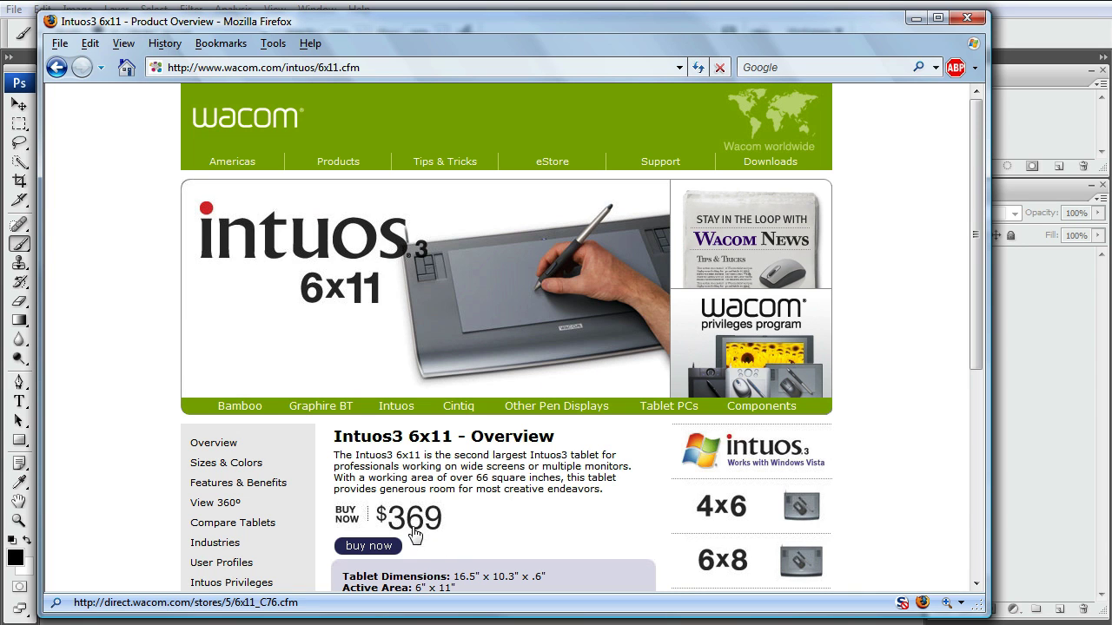
# Step: Back in Photoshop, create a new Untitled-1 document and maximize its window
pyautogui.click(916, 19)
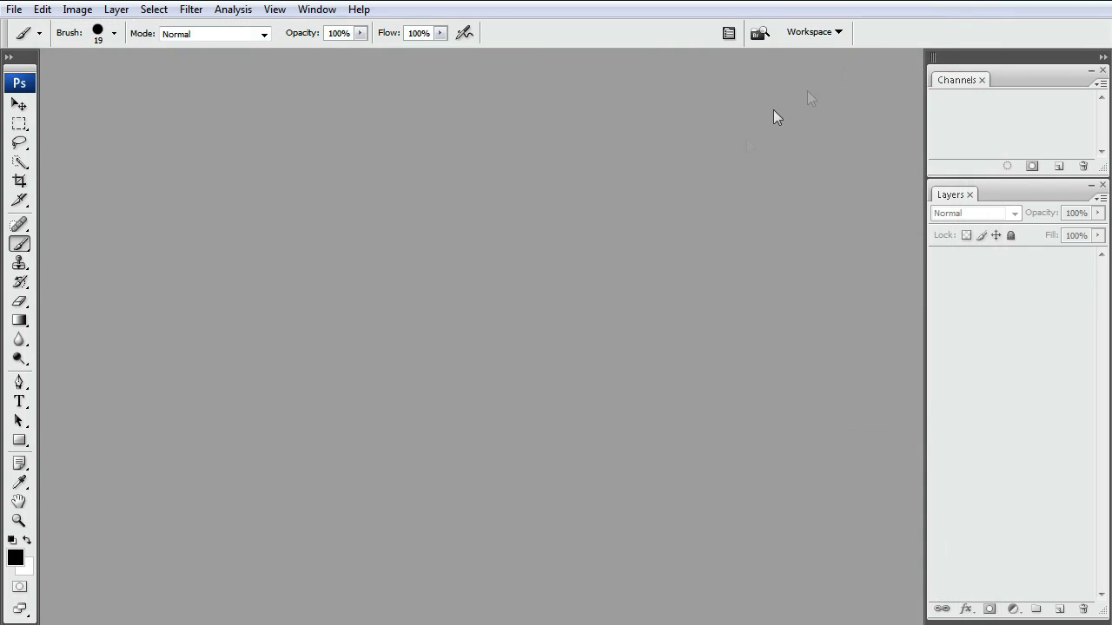
pyautogui.click(14, 8)
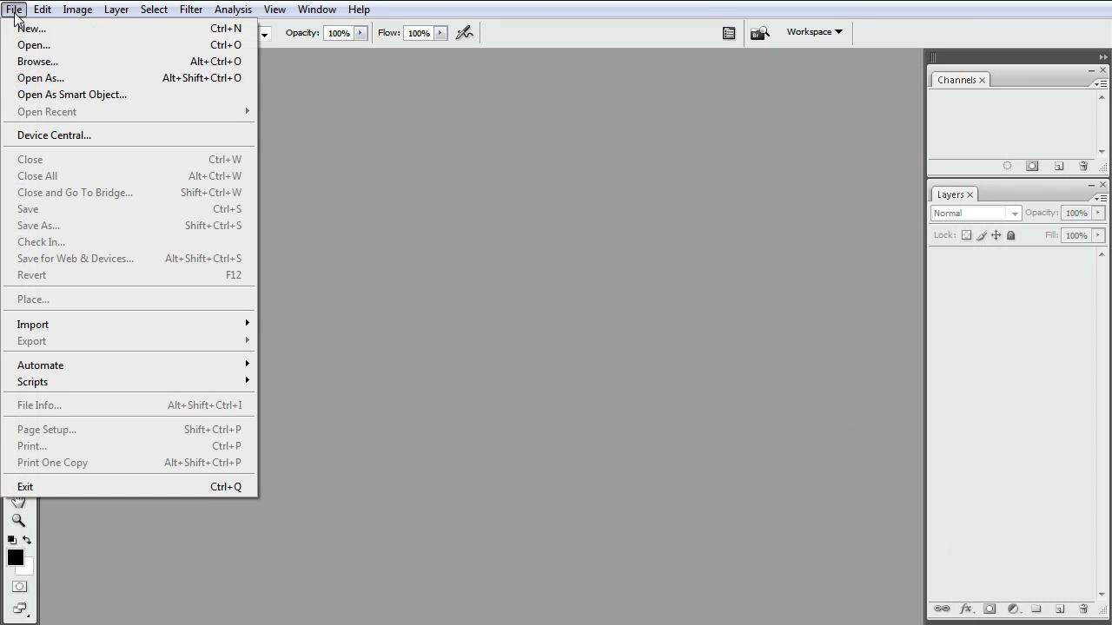
pyautogui.click(33, 29)
pyautogui.click(930, 165)
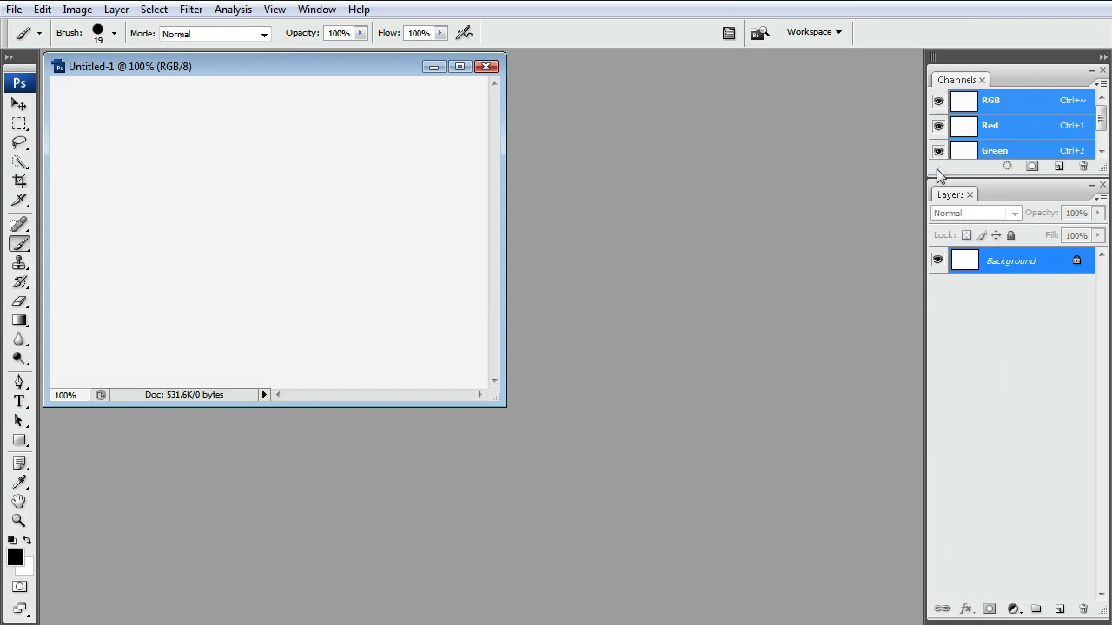
pyautogui.moveTo(351, 65); pyautogui.dragTo(421, 94)
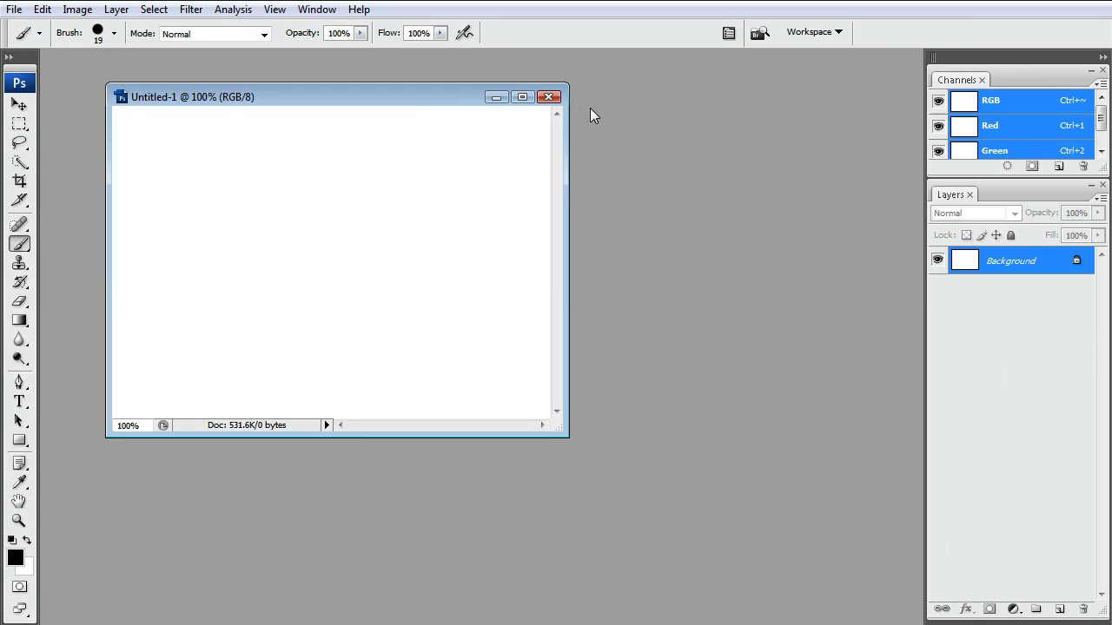
pyautogui.click(536, 95)
# Step: Zoom the canvas to 200% and paint a thick black freehand stroke
pyautogui.hotkey('ctrl', '+')
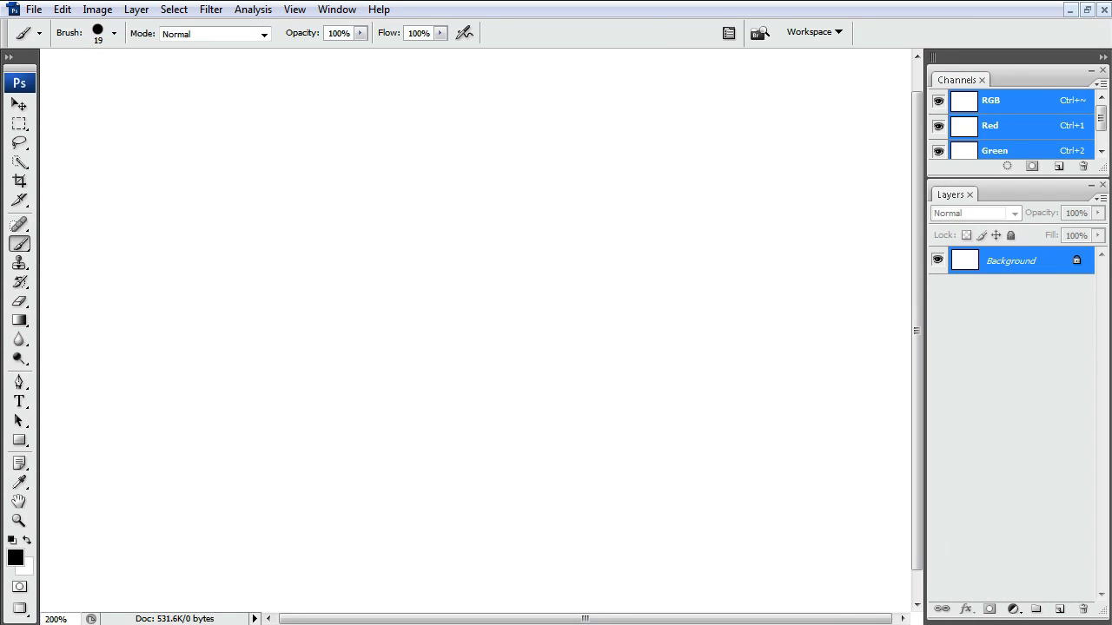
pyautogui.hotkey('ctrl', '-')
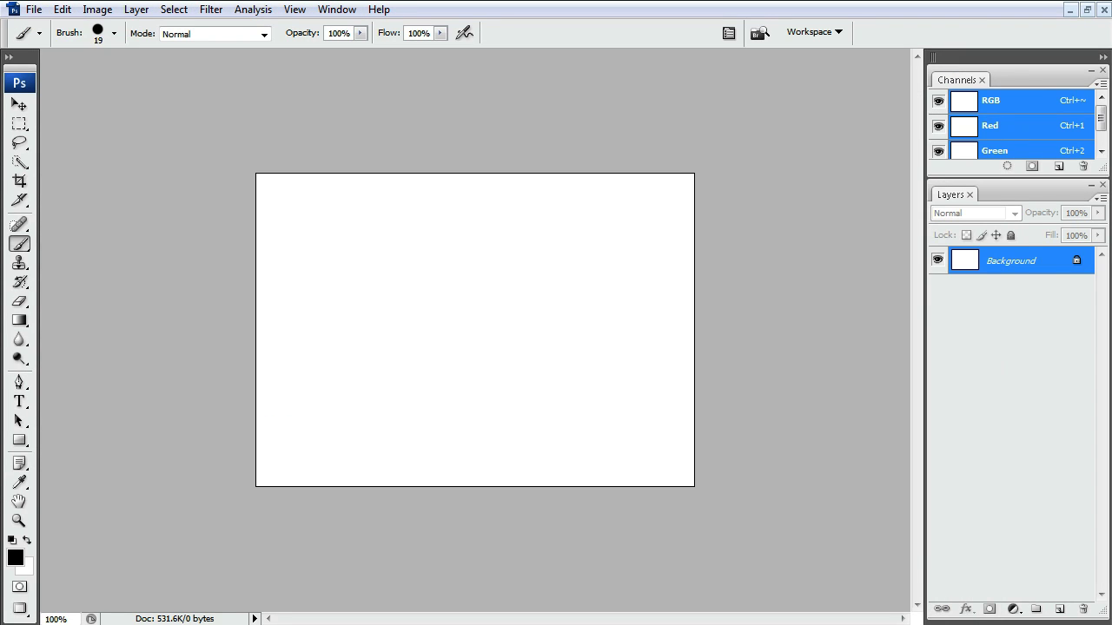
pyautogui.hotkey('ctrl', '+')
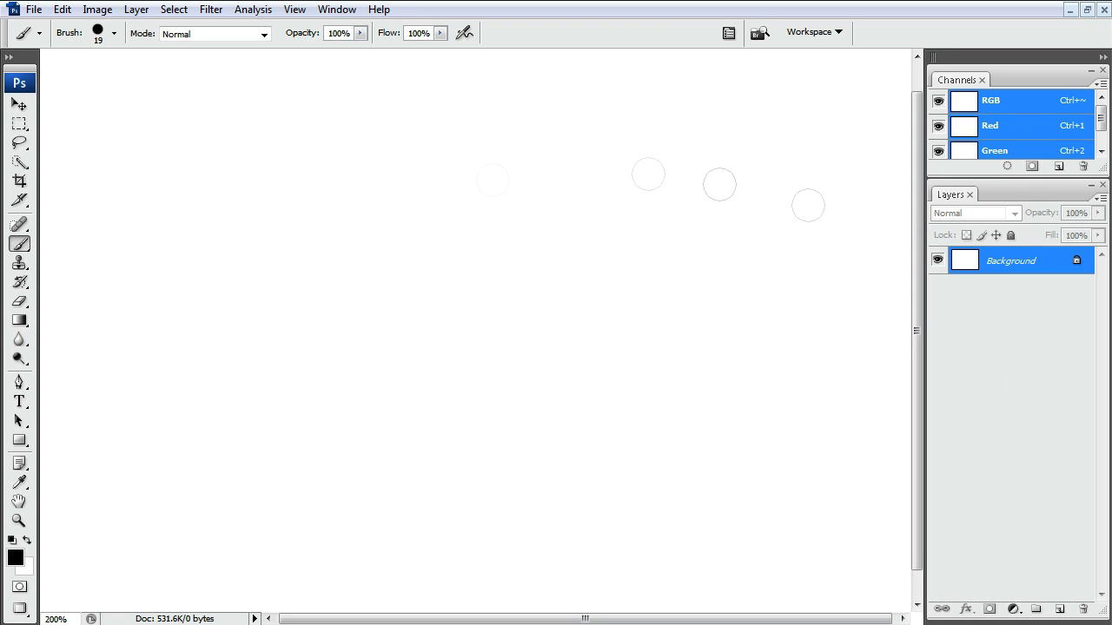
pyautogui.moveTo(229, 398)
pyautogui.mouseDown()
pyautogui.moveTo(324, 316)
pyautogui.moveTo(519, 314)
pyautogui.moveTo(546, 166)
pyautogui.moveTo(650, 158)
pyautogui.moveTo(727, 328)
pyautogui.moveTo(548, 454)
pyautogui.moveTo(412, 465)
pyautogui.moveTo(338, 516)
pyautogui.moveTo(229, 499)
pyautogui.moveTo(95, 390)
pyautogui.moveTo(104, 300)
pyautogui.mouseUp()
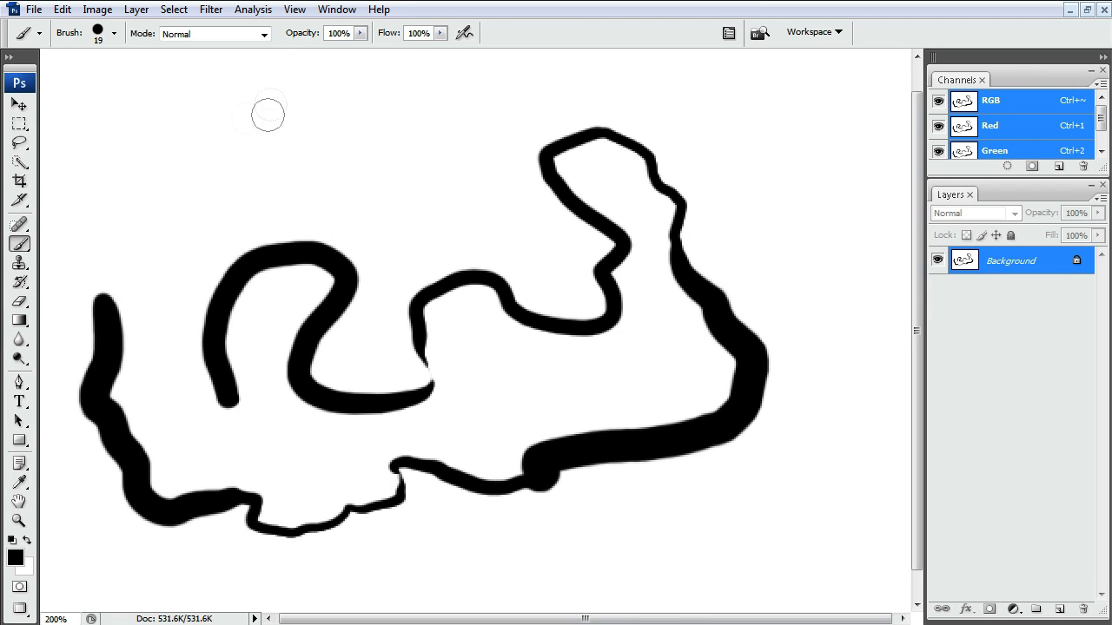
# Step: Open the Brushes panel from the Window menu and paint two black test strokes near the top
pyautogui.click(333, 8)
pyautogui.click(349, 101)
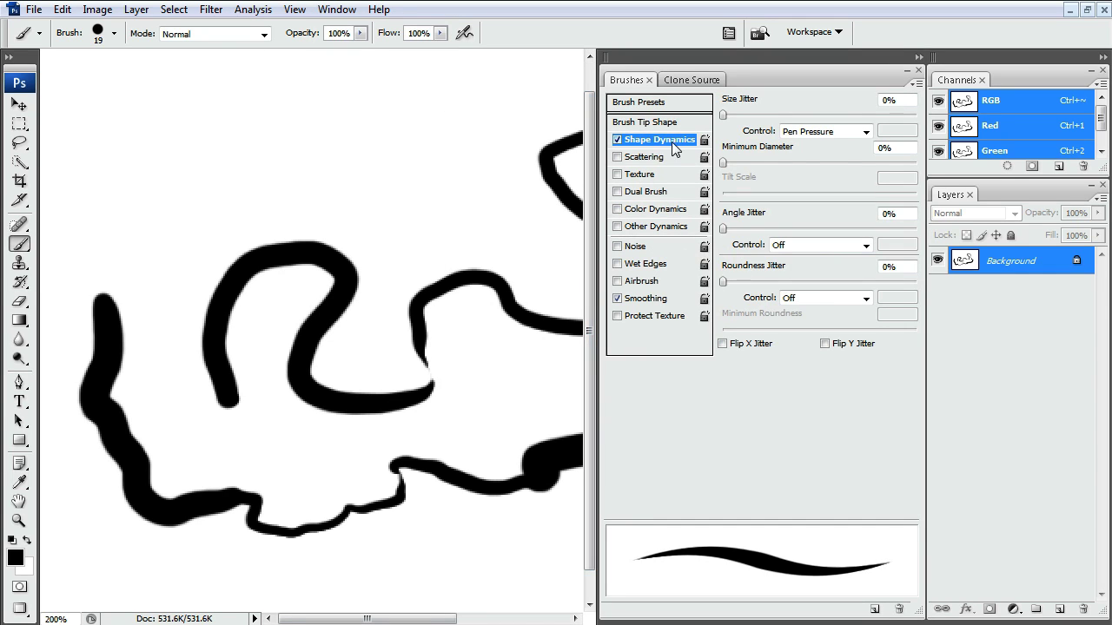
pyautogui.moveTo(300, 166)
pyautogui.mouseDown()
pyautogui.moveTo(277, 124)
pyautogui.moveTo(247, 159)
pyautogui.mouseUp()
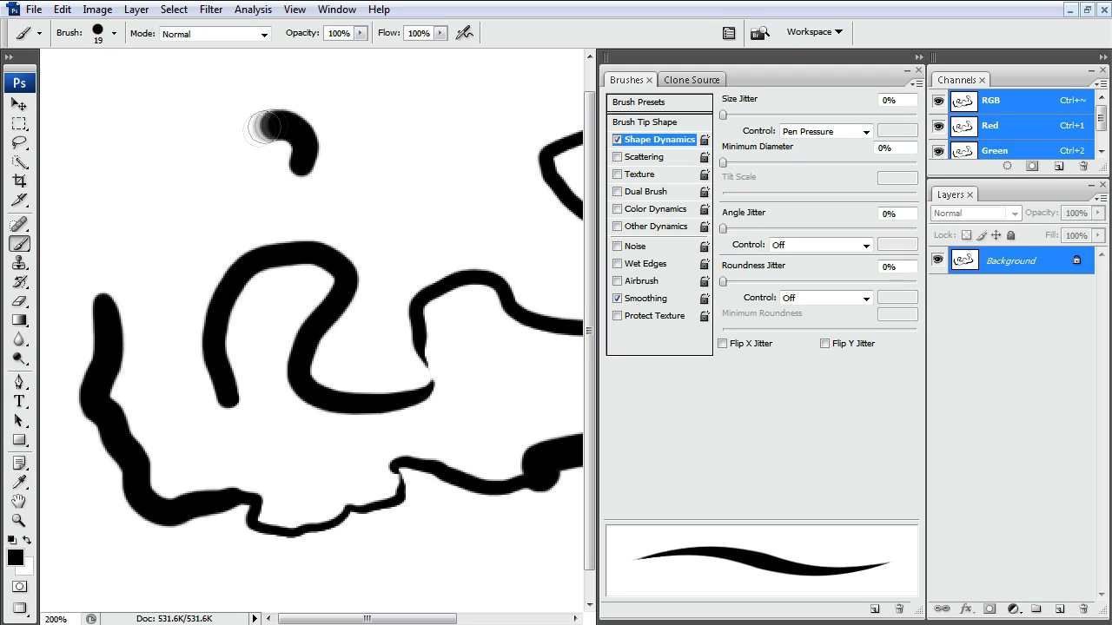
pyautogui.moveTo(193, 132)
pyautogui.mouseDown()
pyautogui.moveTo(203, 182)
pyautogui.moveTo(234, 184)
pyautogui.mouseUp()
# Step: Swap Shape Dynamics for Other Dynamics with Opacity Jitter set to Pen Pressure, then test-paint
pyautogui.click(617, 140)
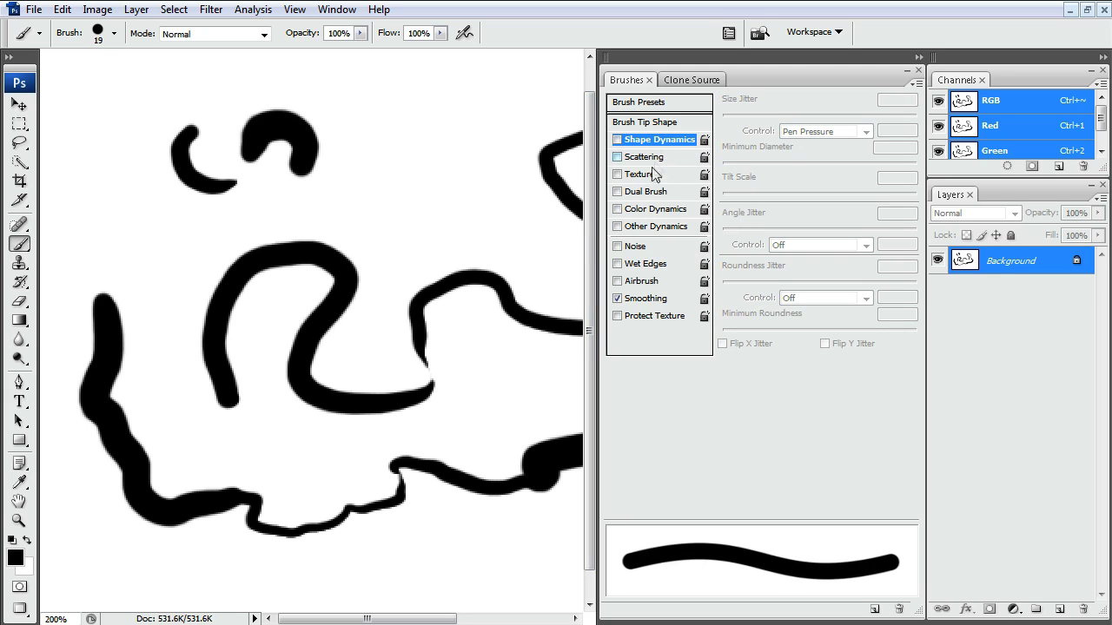
pyautogui.click(618, 227)
pyautogui.click(662, 229)
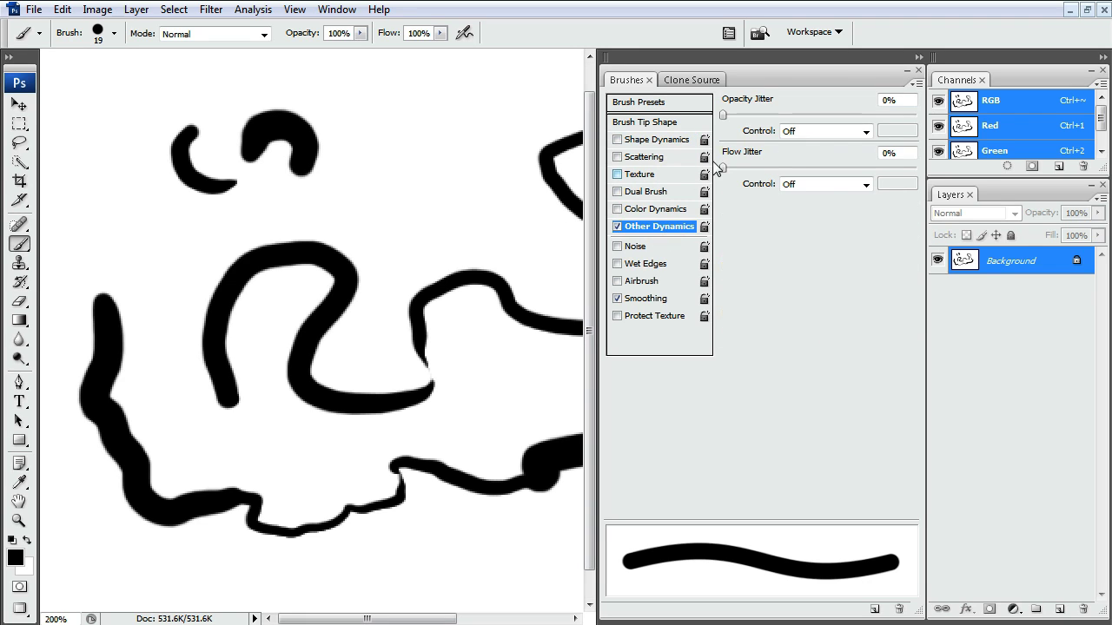
pyautogui.click(827, 132)
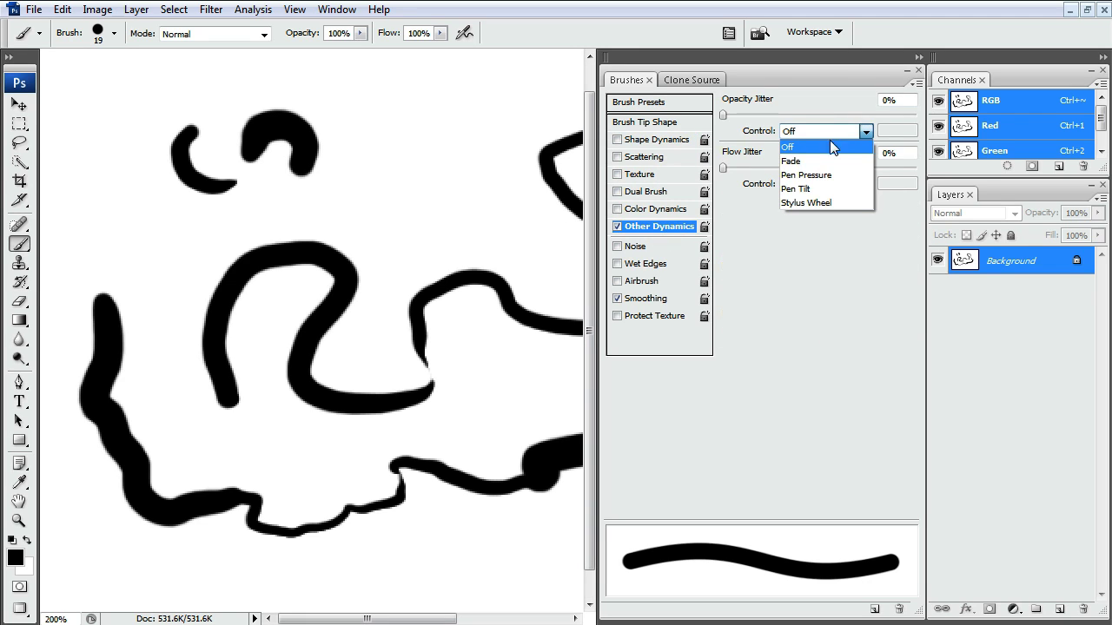
pyautogui.click(828, 176)
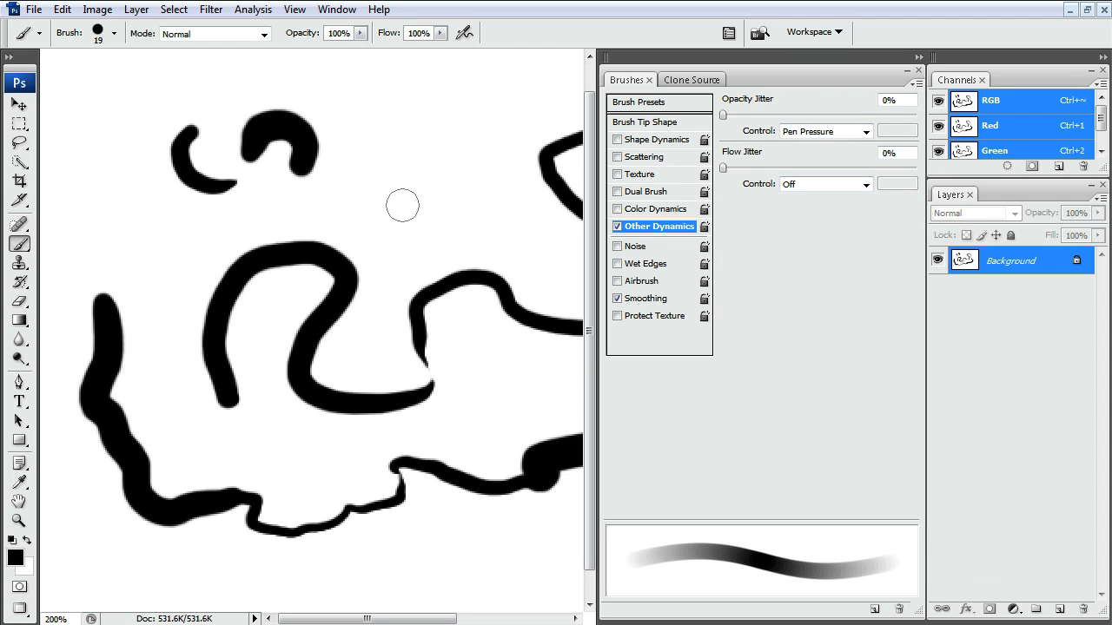
pyautogui.moveTo(387, 177)
pyautogui.mouseDown()
pyautogui.moveTo(416, 214)
pyautogui.moveTo(425, 206)
pyautogui.moveTo(419, 193)
pyautogui.moveTo(376, 200)
pyautogui.moveTo(505, 238)
pyautogui.moveTo(539, 294)
pyautogui.moveTo(501, 204)
pyautogui.moveTo(474, 174)
pyautogui.moveTo(477, 136)
pyautogui.moveTo(473, 152)
pyautogui.moveTo(495, 144)
pyautogui.moveTo(498, 185)
pyautogui.moveTo(371, 95)
pyautogui.moveTo(448, 97)
pyautogui.moveTo(493, 128)
pyautogui.moveTo(540, 112)
pyautogui.moveTo(388, 158)
pyautogui.moveTo(452, 252)
pyautogui.moveTo(500, 258)
pyautogui.mouseUp()
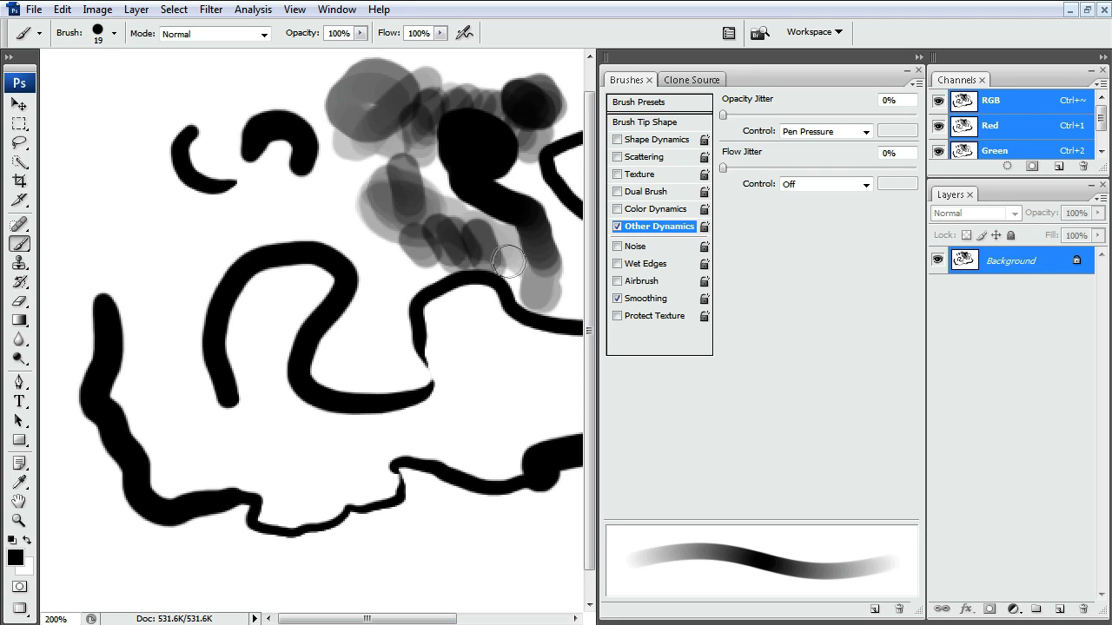
pyautogui.rightClick(168, 169)
# Step: Pick the soft 21 px brush, toggle Shape and Other Dynamics, and paint test strokes
pyautogui.click(303, 320)
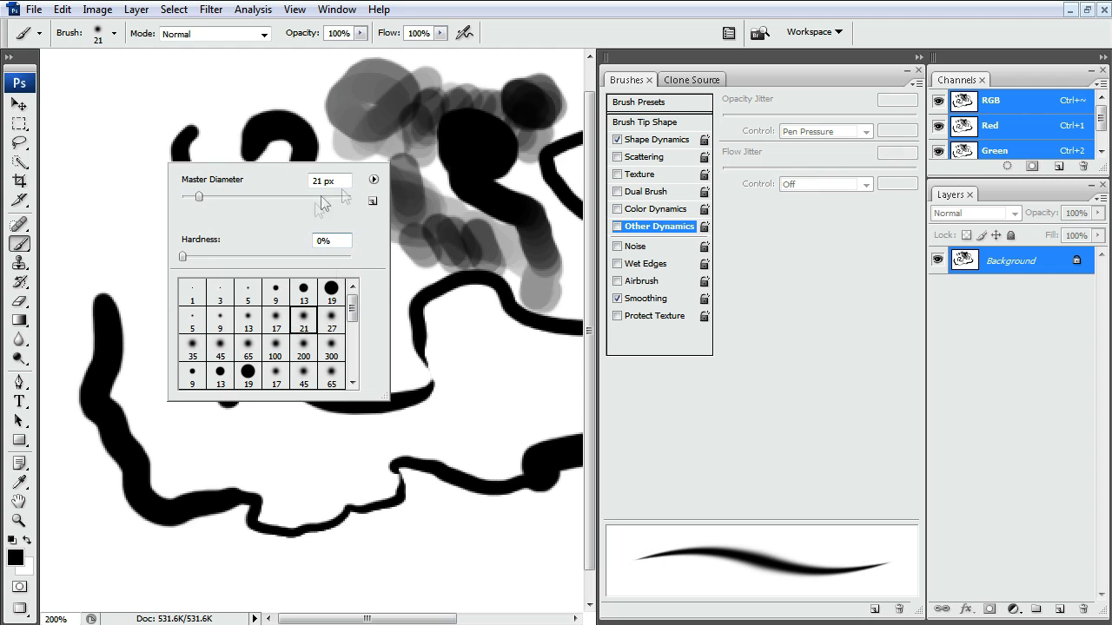
pyautogui.moveTo(497, 374)
pyautogui.mouseDown()
pyautogui.moveTo(470, 405)
pyautogui.moveTo(512, 374)
pyautogui.moveTo(512, 353)
pyautogui.mouseUp()
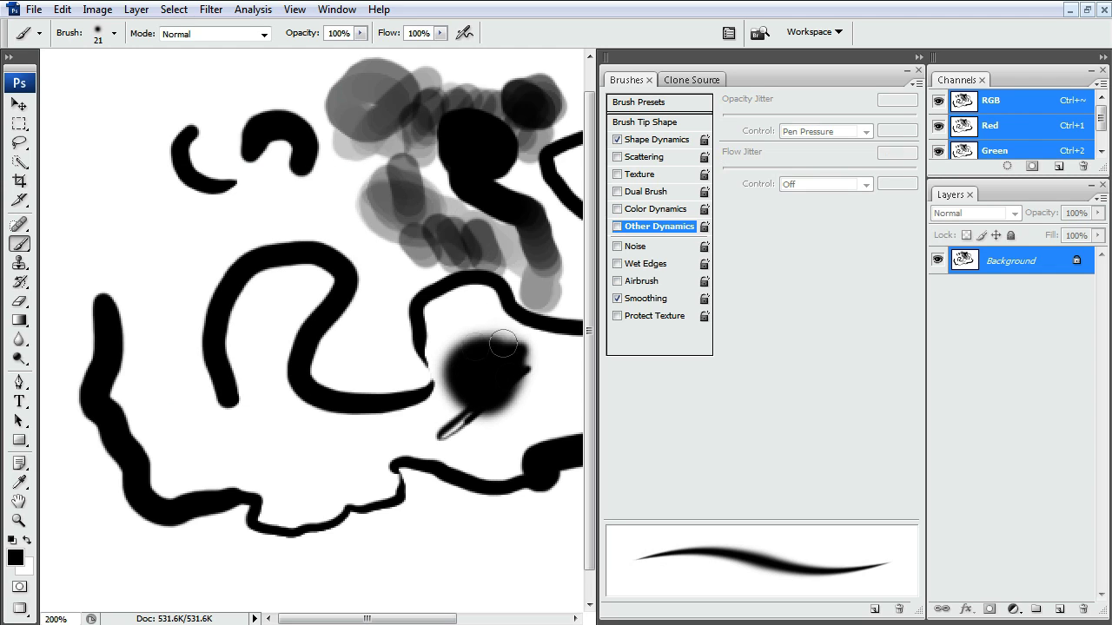
pyautogui.moveTo(503, 344)
pyautogui.mouseDown()
pyautogui.moveTo(476, 387)
pyautogui.moveTo(430, 426)
pyautogui.mouseUp()
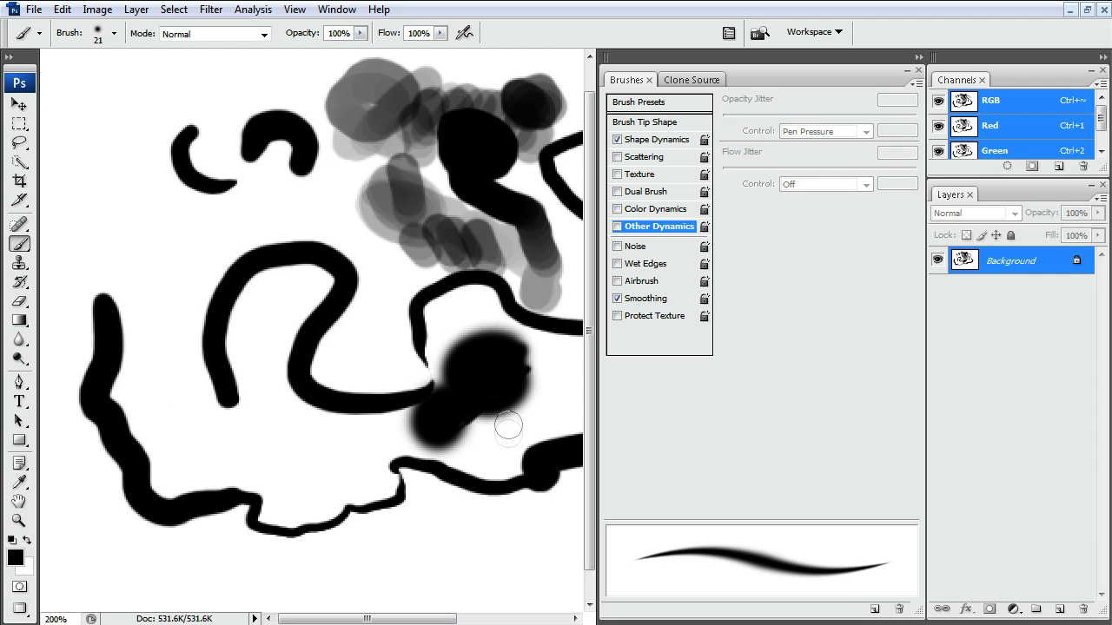
pyautogui.click(618, 140)
pyautogui.click(618, 227)
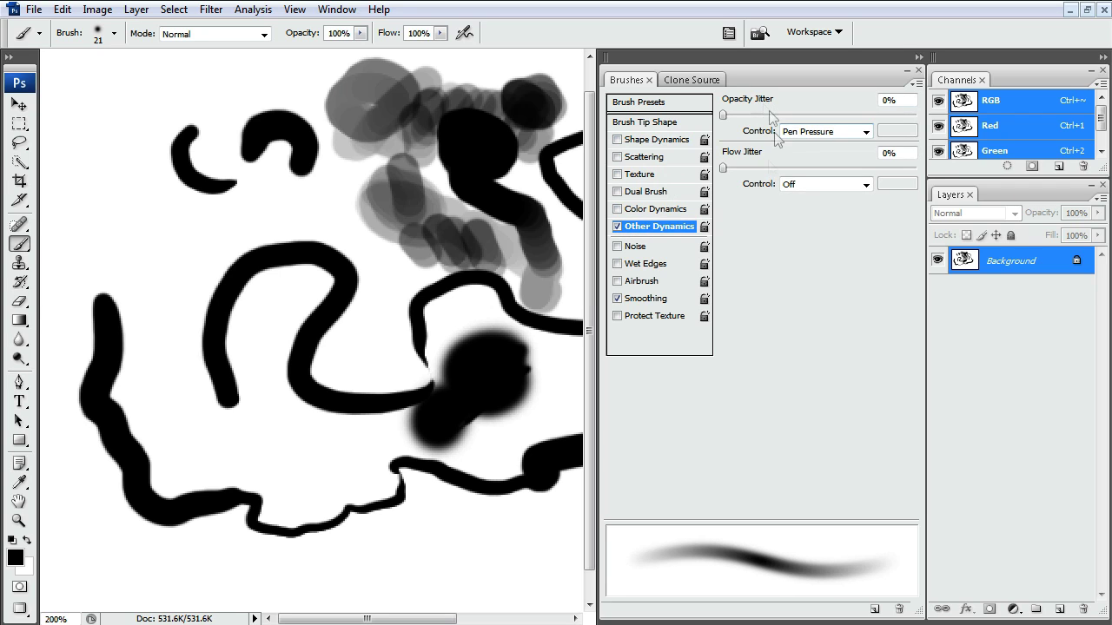
pyautogui.moveTo(191, 235)
pyautogui.mouseDown()
pyautogui.moveTo(147, 312)
pyautogui.moveTo(230, 212)
pyautogui.mouseUp()
# Step: Enlarge the brush Master Diameter to 106 px and close the Brushes panel
pyautogui.rightClick(252, 254)
pyautogui.moveTo(279, 281)
pyautogui.mouseDown()
pyautogui.moveTo(352, 282)
pyautogui.moveTo(287, 265)
pyautogui.moveTo(281, 439)
pyautogui.moveTo(406, 384)
pyautogui.moveTo(284, 368)
pyautogui.moveTo(152, 319)
pyautogui.moveTo(82, 250)
pyautogui.moveTo(466, 408)
pyautogui.mouseUp()
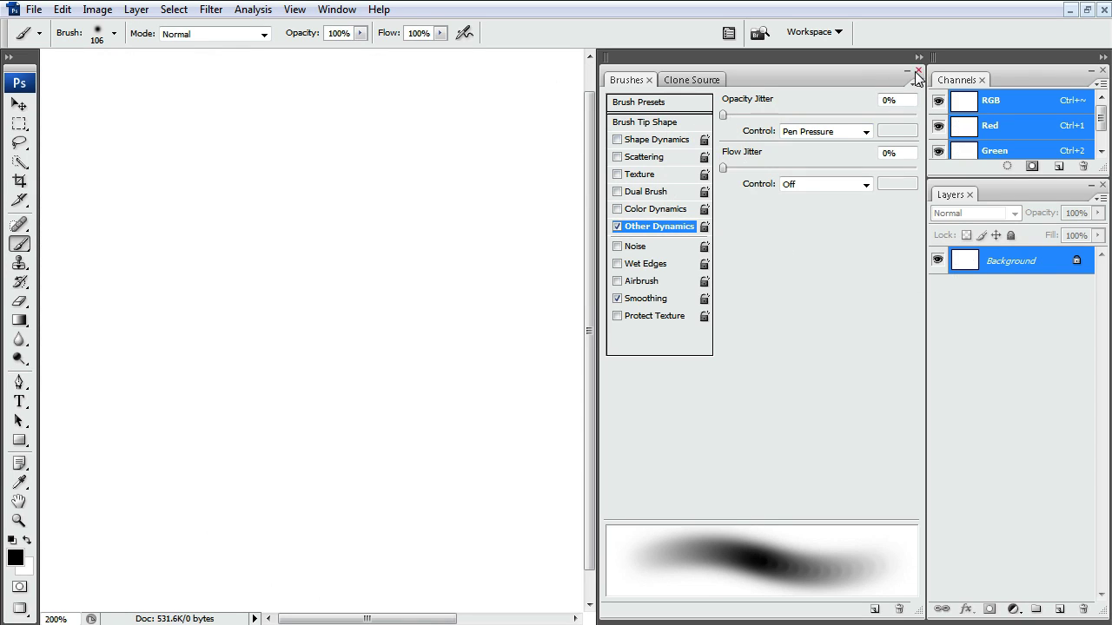
pyautogui.click(917, 72)
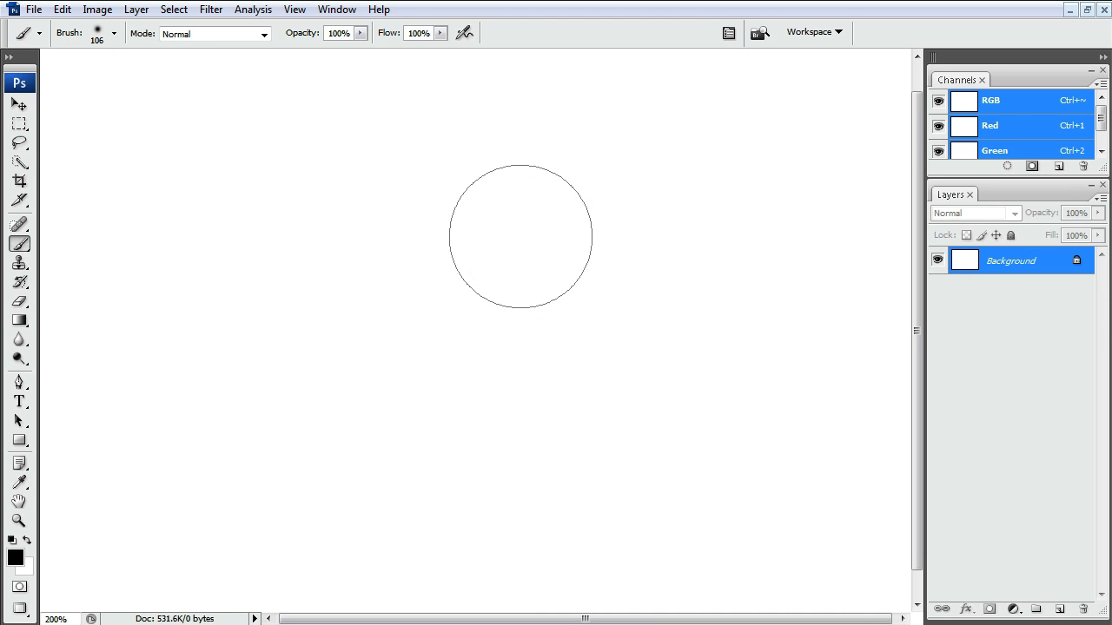
pyautogui.hotkey('ctrl', '-')
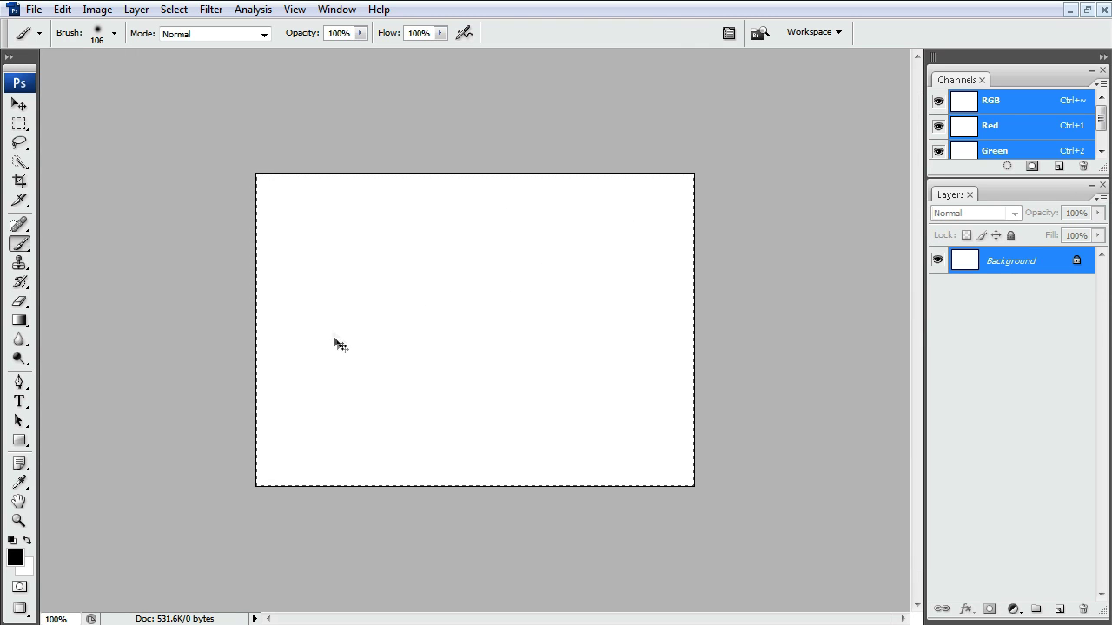
pyautogui.hotkey('ctrl', 'd')
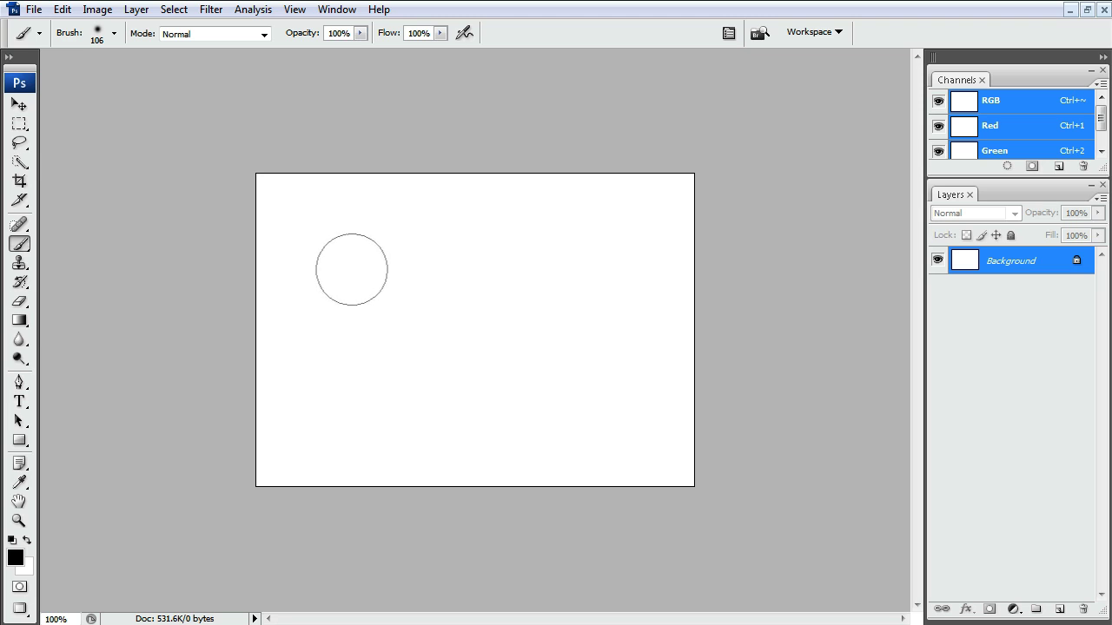
pyautogui.moveTo(484, 286)
pyautogui.mouseDown()
pyautogui.moveTo(486, 315)
pyautogui.moveTo(492, 347)
pyautogui.mouseUp()
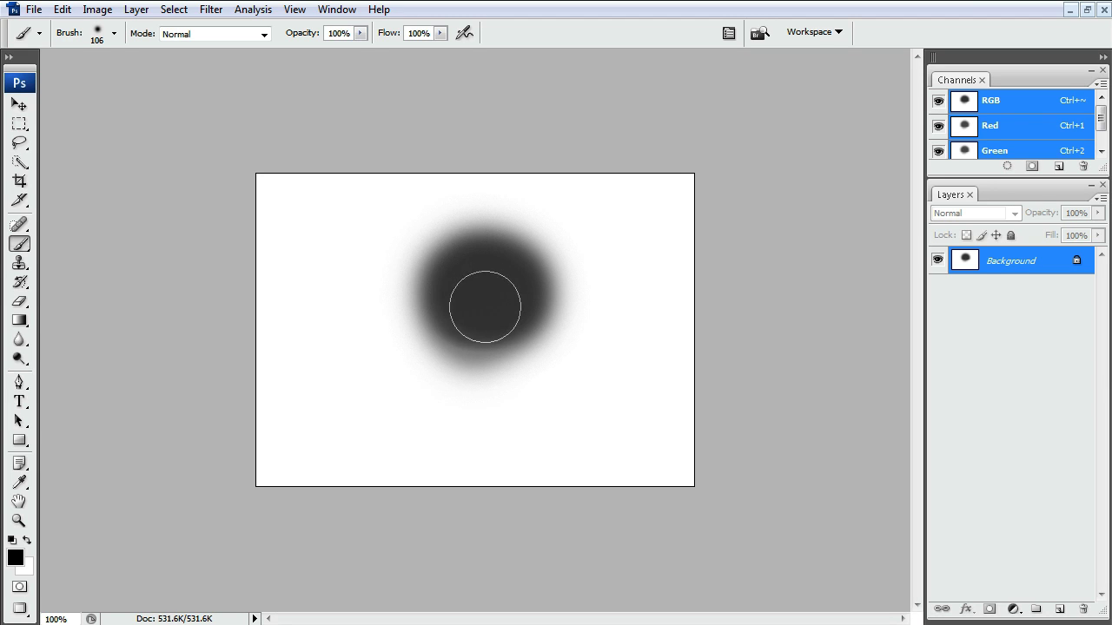
pyautogui.hotkey('ctrl', 'z')
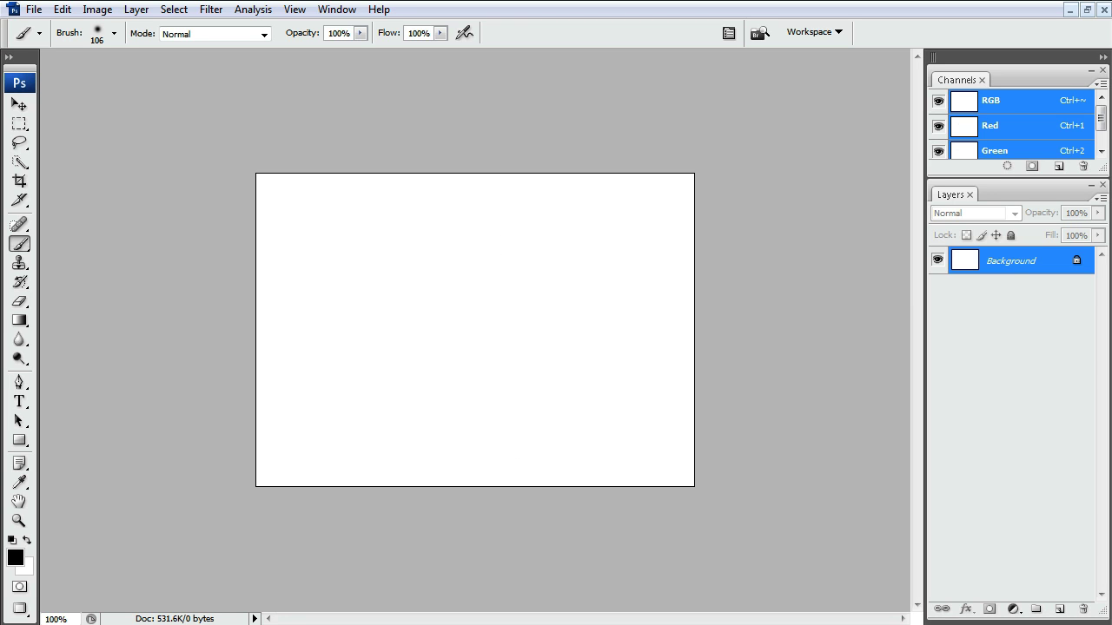
pyautogui.hotkey('alt', 'Tab')
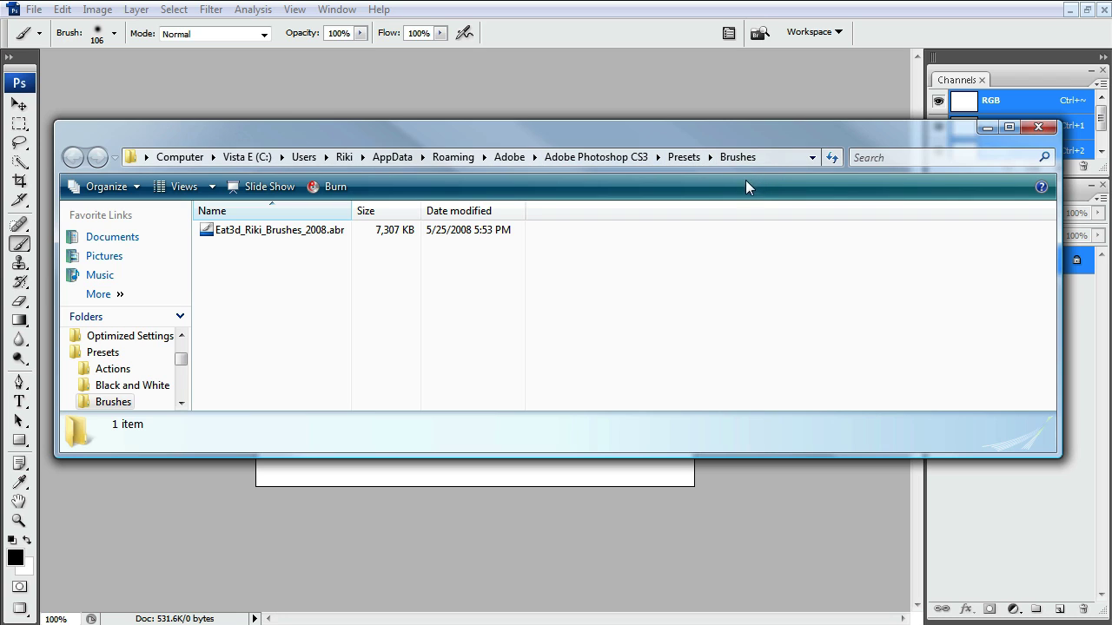
# Step: Minimize the Explorer window showing the Presets\Brushes folder's .abr file
pyautogui.click(982, 131)
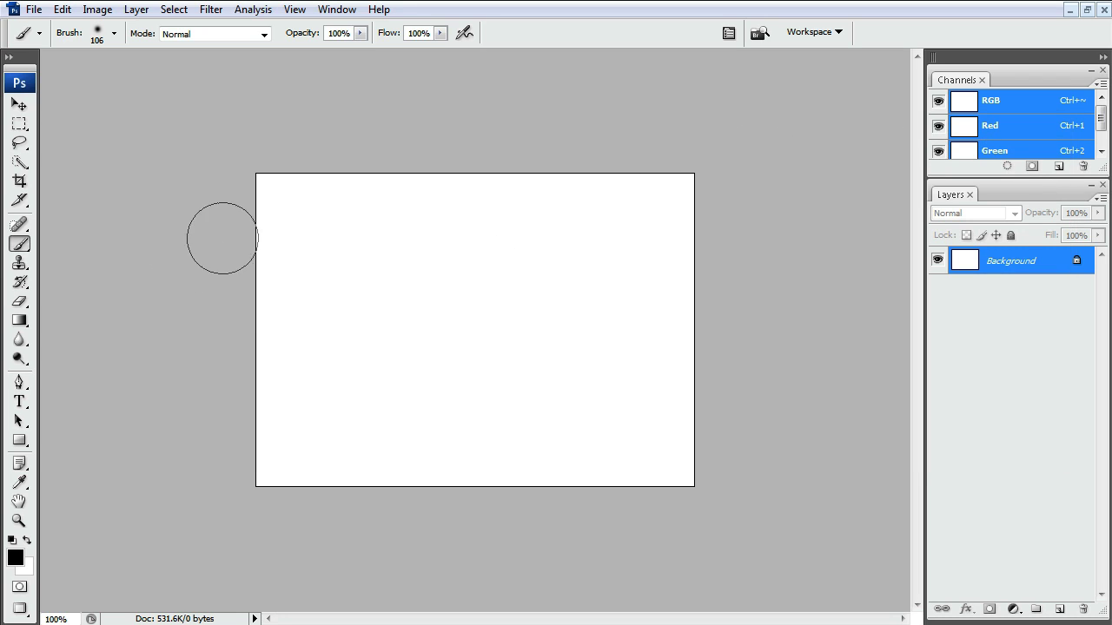
# Step: Zoom to 200%, try Load Brushes then cancel, and choose the Eat3d_Riki_Brushes_2008 set from the picker menu
pyautogui.hotkey('ctrl', '+')
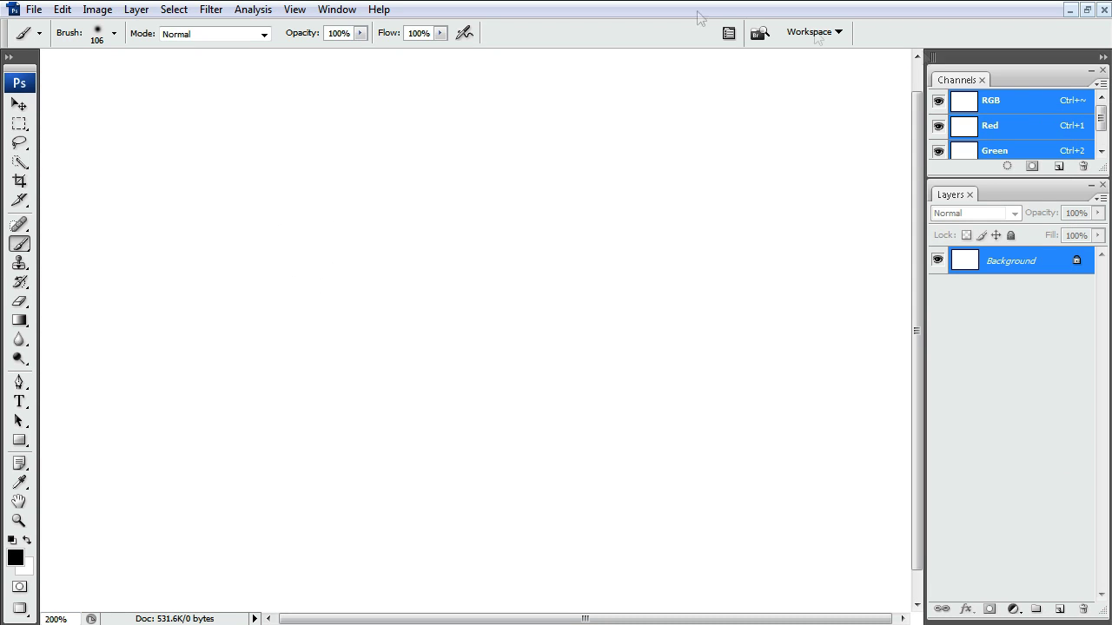
pyautogui.rightClick(339, 76)
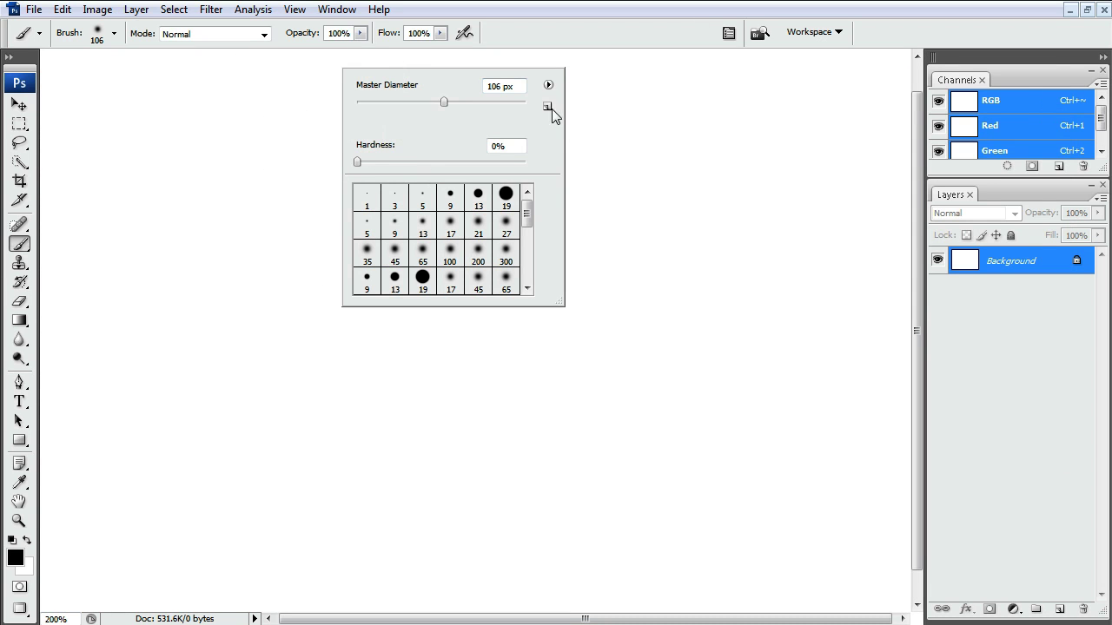
pyautogui.click(548, 106)
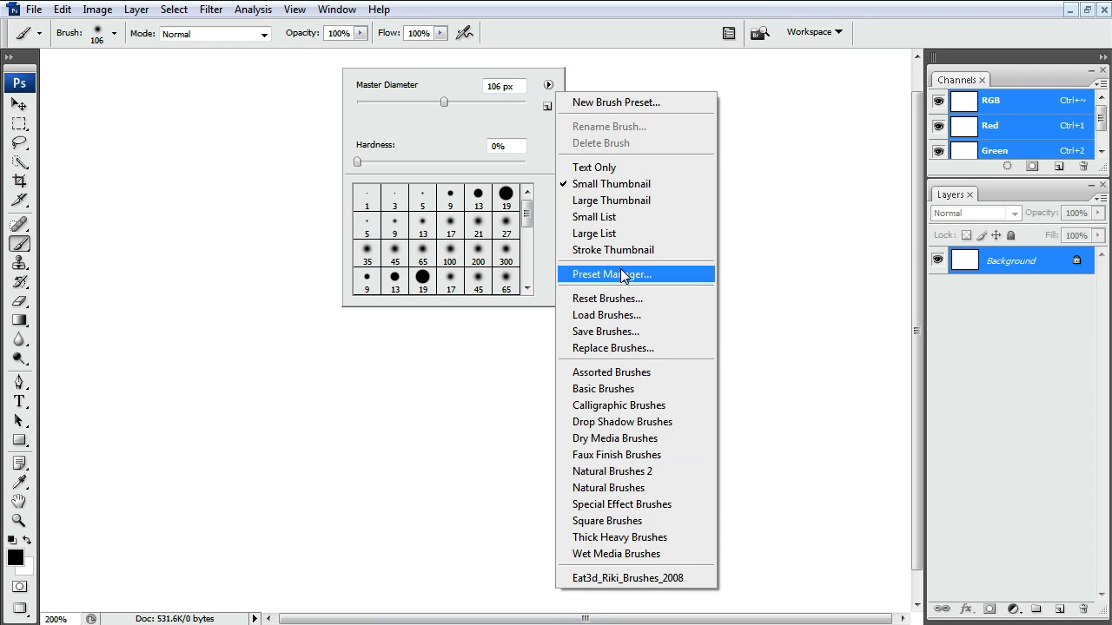
pyautogui.click(639, 315)
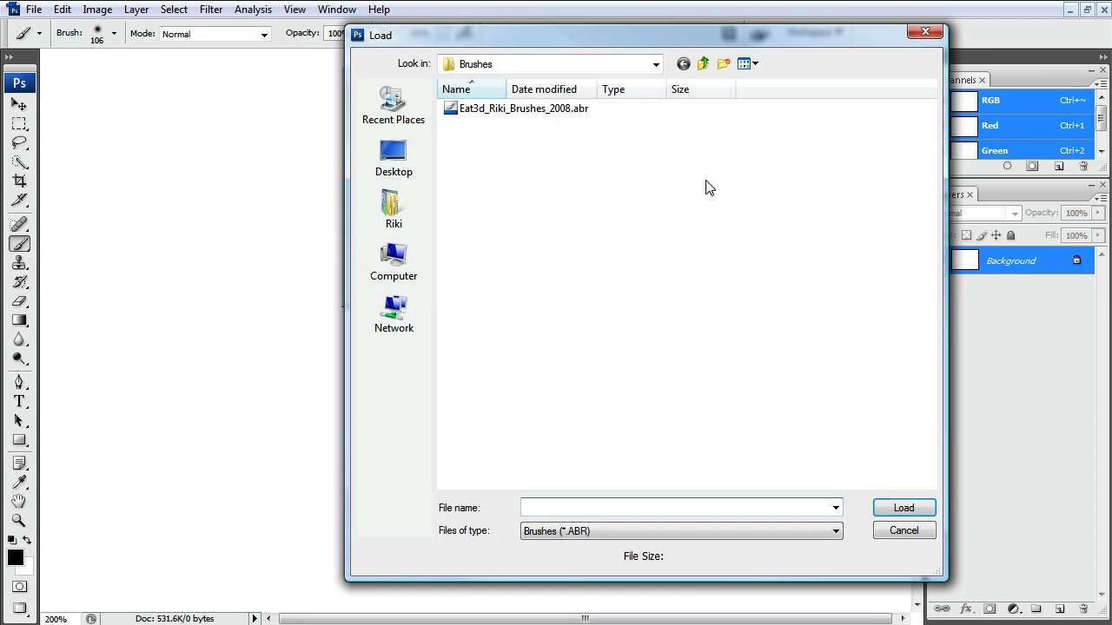
pyautogui.click(903, 531)
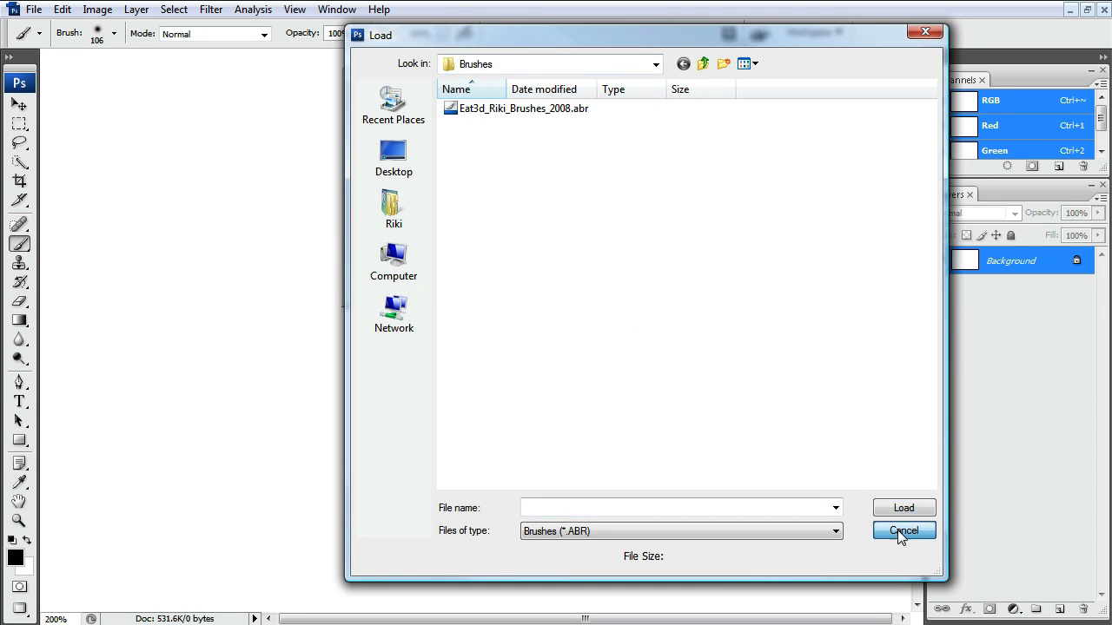
pyautogui.click(548, 84)
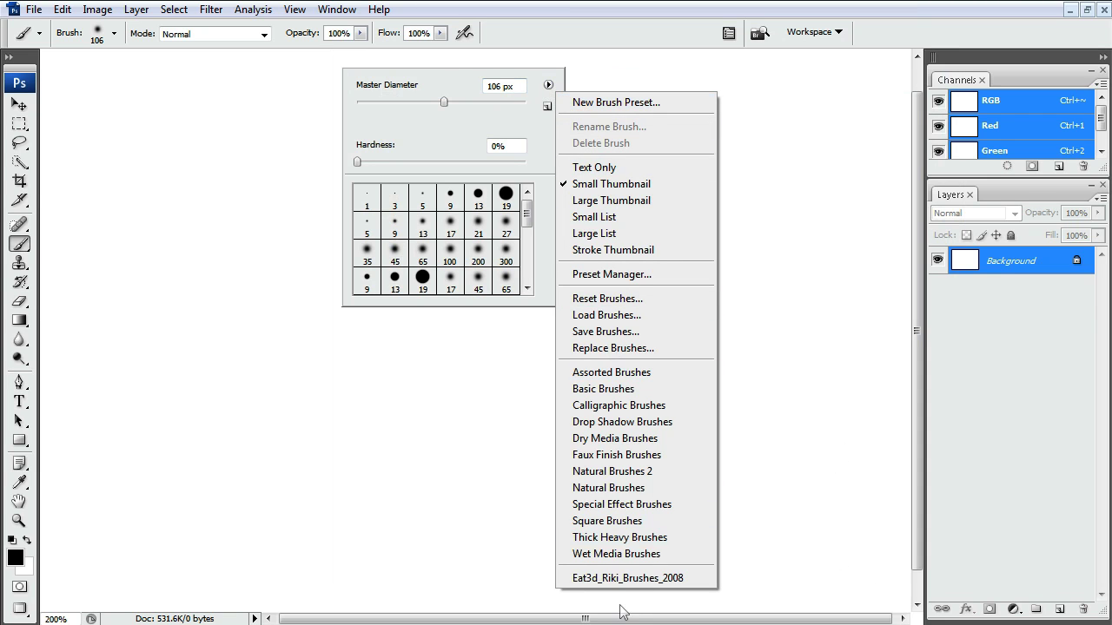
pyautogui.click(633, 582)
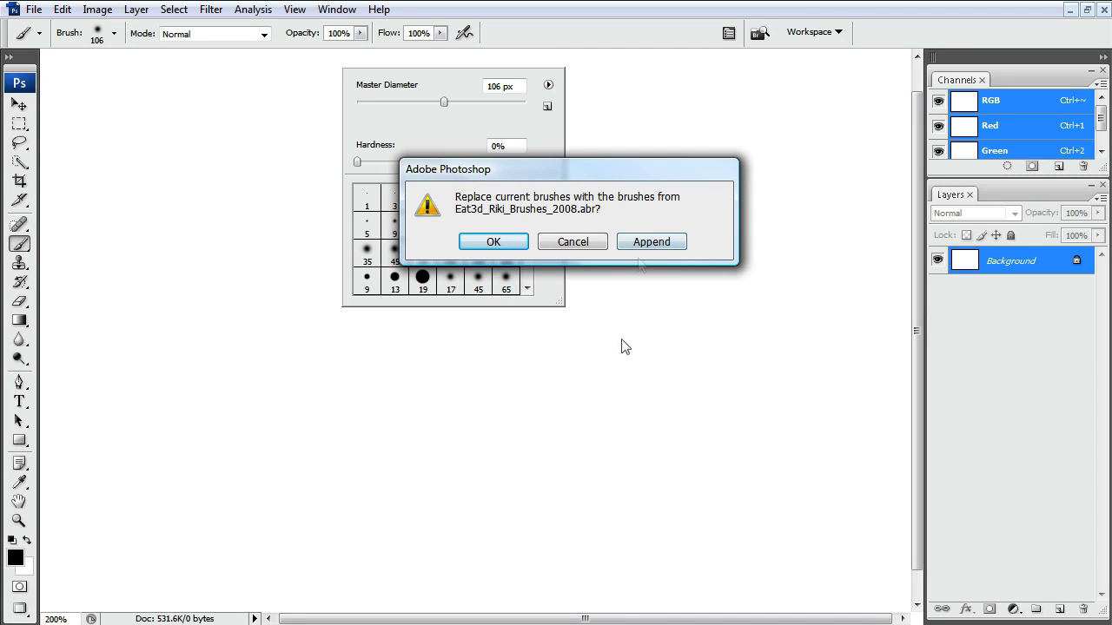
# Step: Confirm replacing the default brushes with the Eat3d_Riki_Brushes_2008 set
pyautogui.click(493, 244)
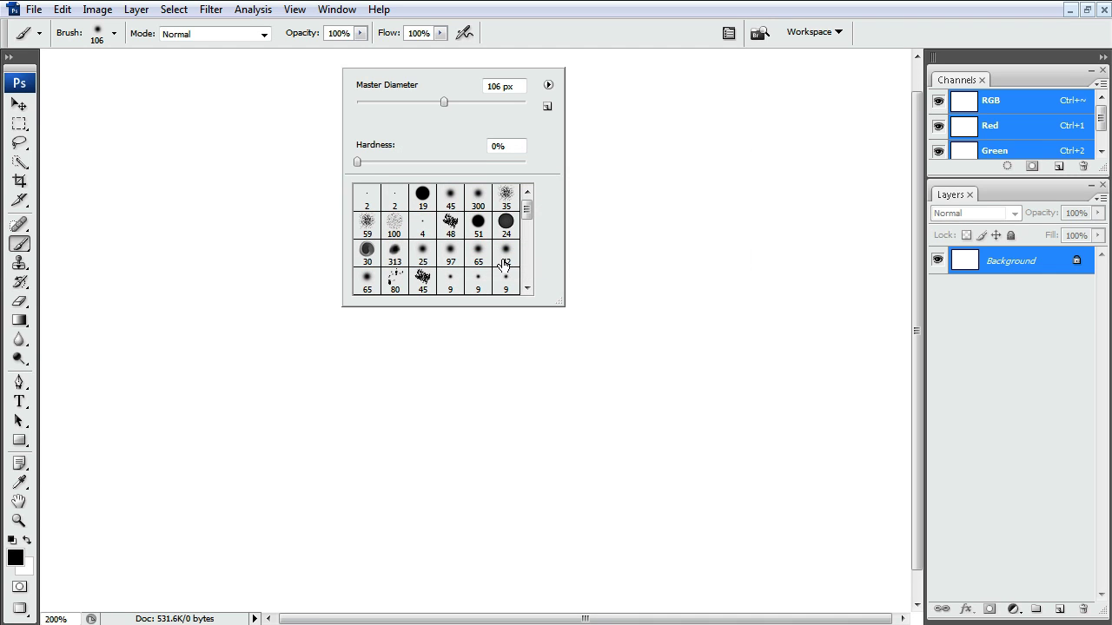
pyautogui.click(548, 84)
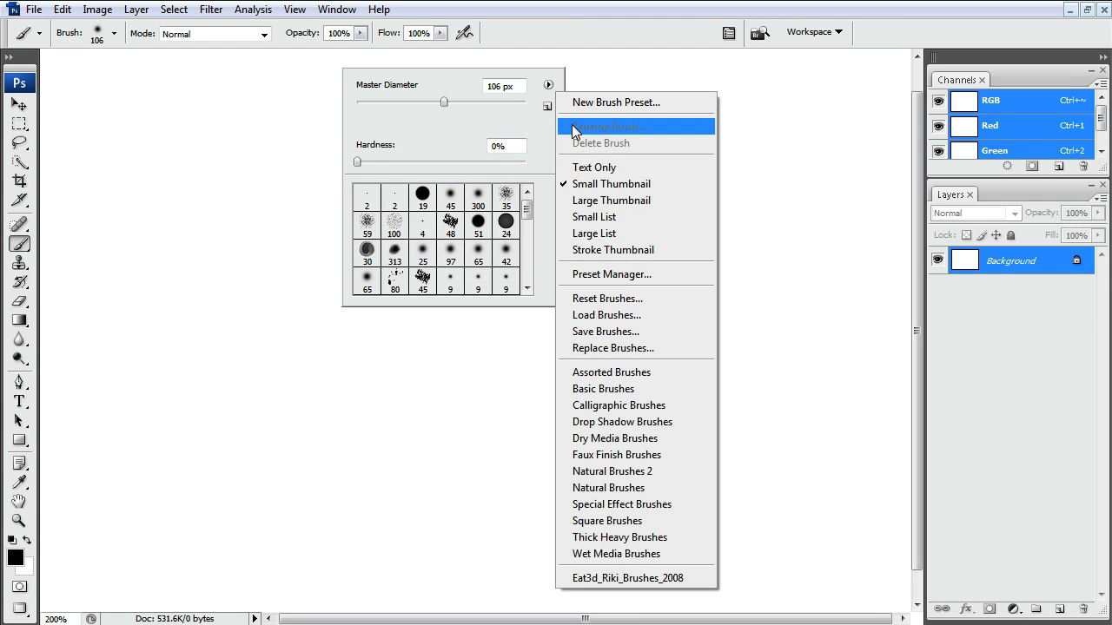
# Step: Show the picker as stroke thumbnails, enlarge and browse it, and select the 39 px brush
pyautogui.click(619, 250)
pyautogui.moveTo(555, 306)
pyautogui.mouseDown()
pyautogui.moveTo(854, 402)
pyautogui.moveTo(908, 408)
pyautogui.mouseUp()
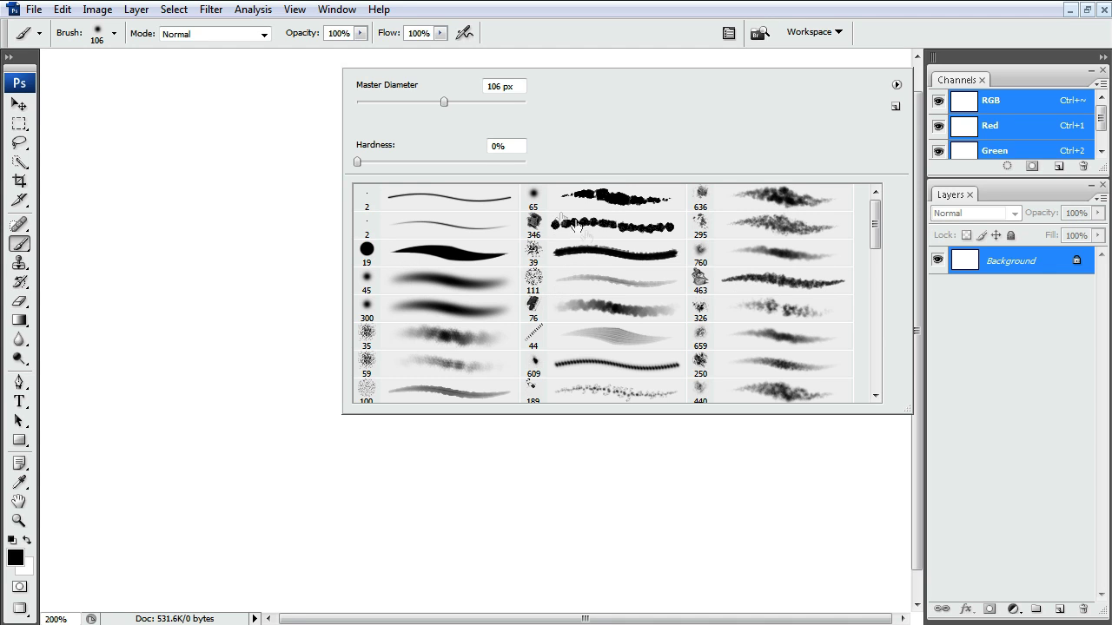
pyautogui.moveTo(875, 222)
pyautogui.mouseDown()
pyautogui.moveTo(866, 340)
pyautogui.moveTo(850, 376)
pyautogui.moveTo(864, 222)
pyautogui.mouseUp()
pyautogui.moveTo(874, 231)
pyautogui.mouseDown()
pyautogui.moveTo(889, 384)
pyautogui.moveTo(883, 221)
pyautogui.mouseUp()
pyautogui.click(608, 254)
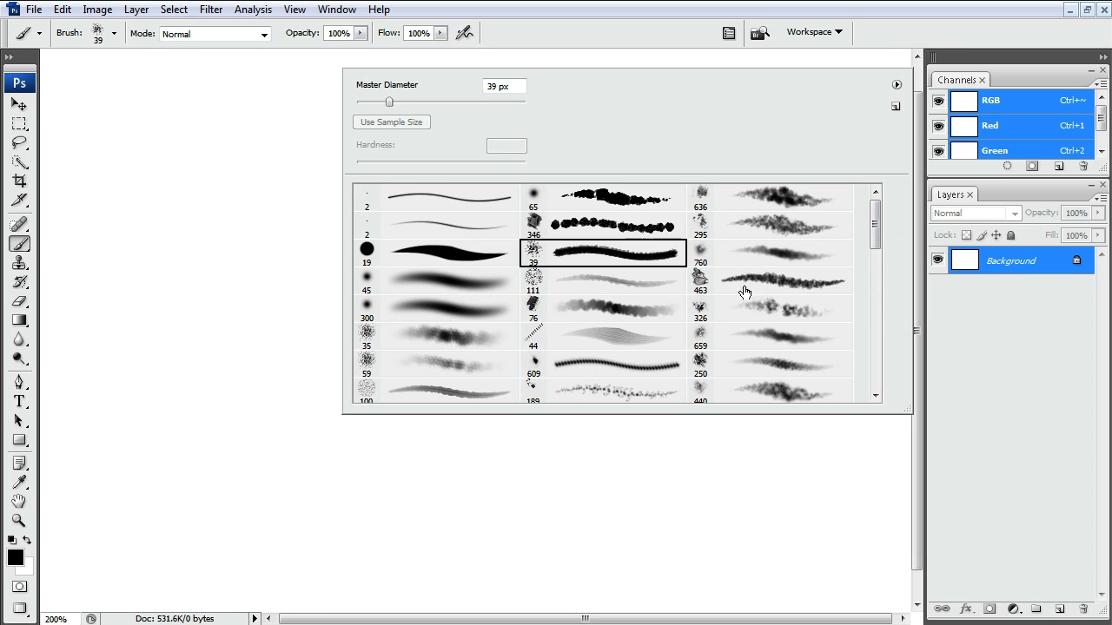
# Step: Select the 326 px then the 250 px brush, and scroll the list back to its top
pyautogui.click(780, 310)
pyautogui.click(735, 372)
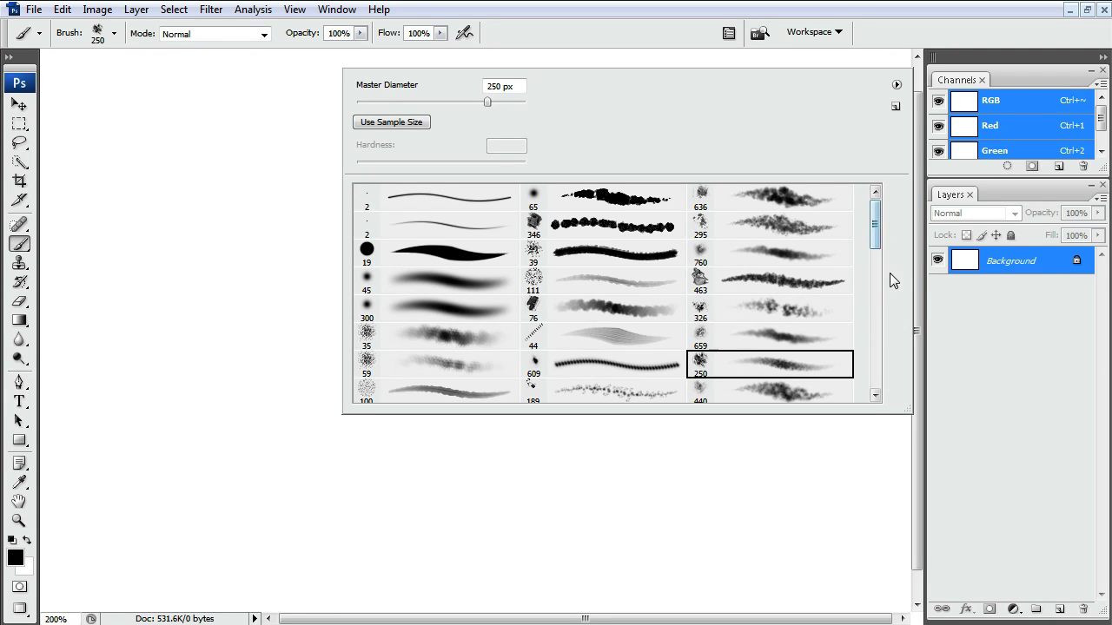
pyautogui.scroll(-5, 890, 273)
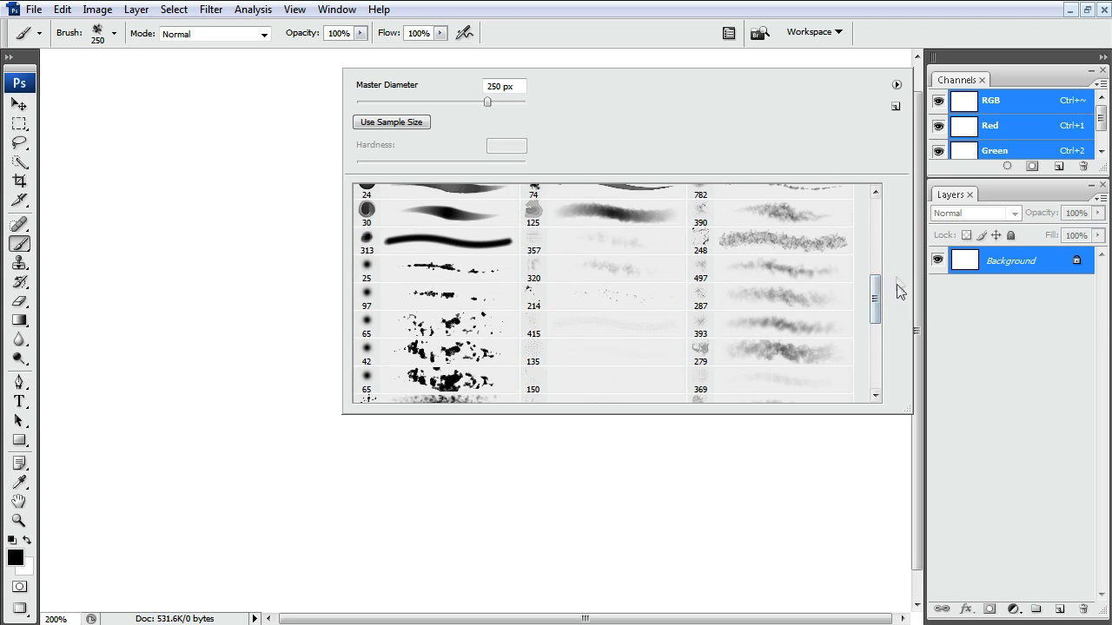
pyautogui.scroll(-3, 899, 292)
pyautogui.scroll(6, 898, 294)
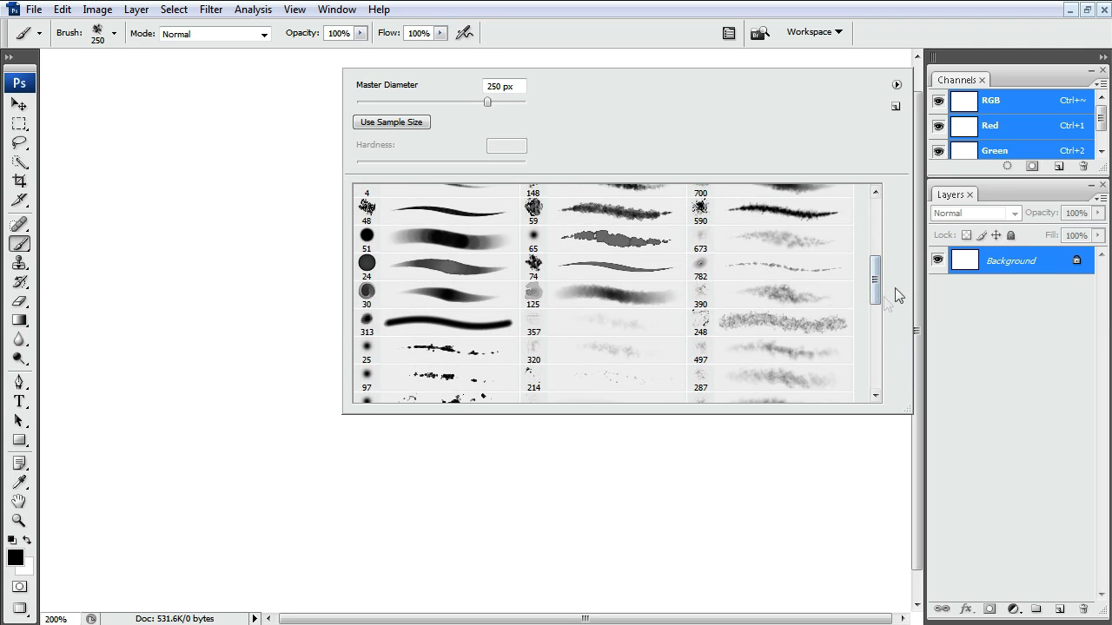
pyautogui.scroll(-3, 898, 295)
pyautogui.scroll(5, 871, 292)
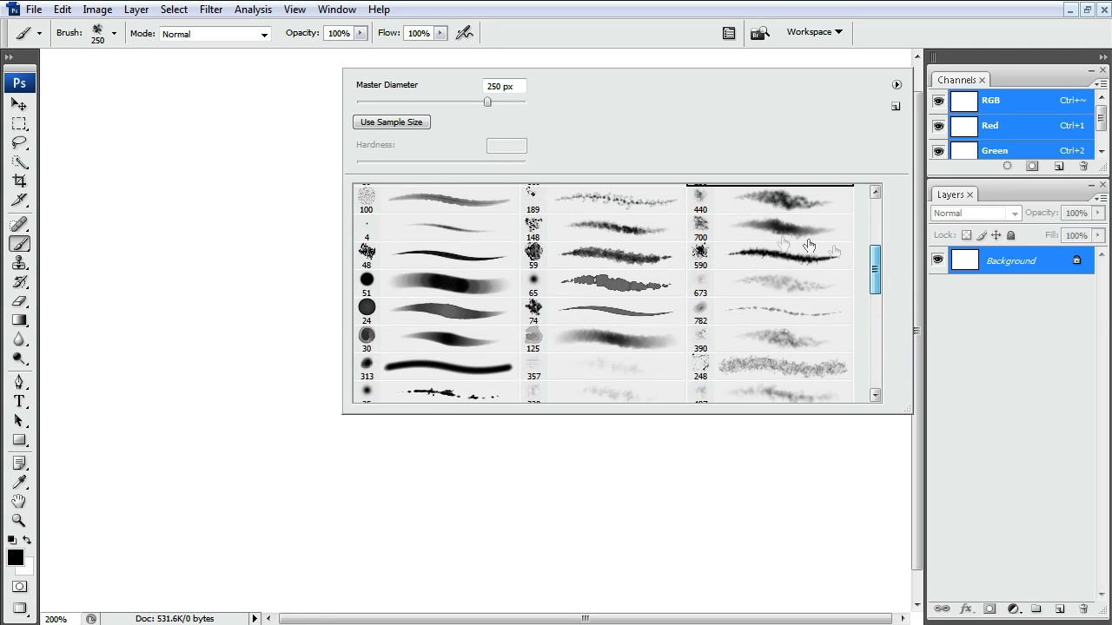
pyautogui.moveTo(874, 283); pyautogui.dragTo(873, 267)
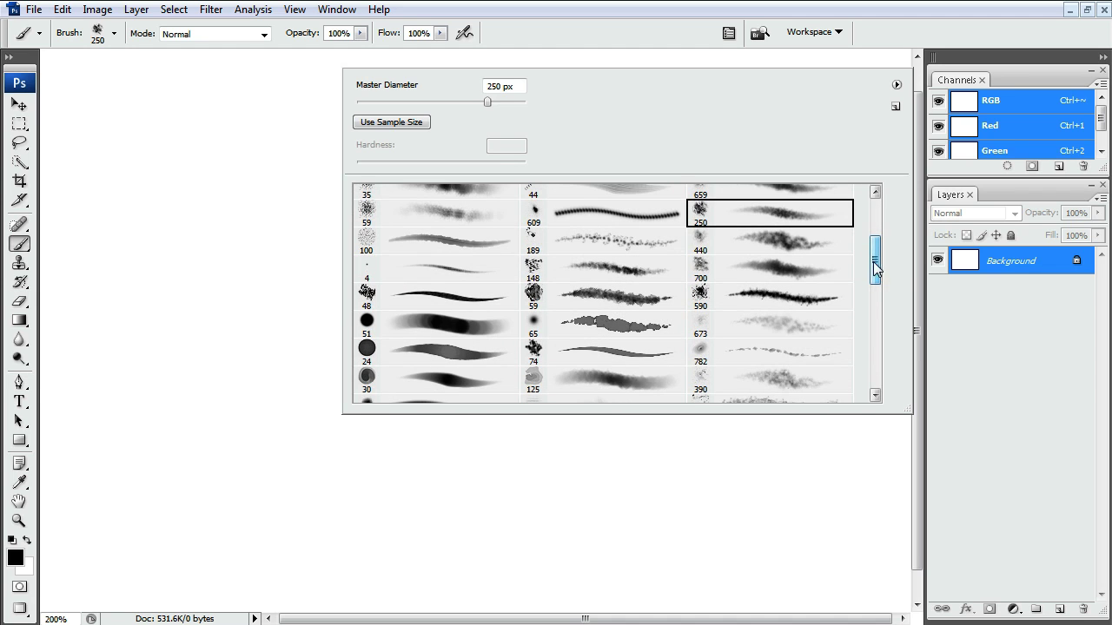
pyautogui.scroll(5, 875, 265)
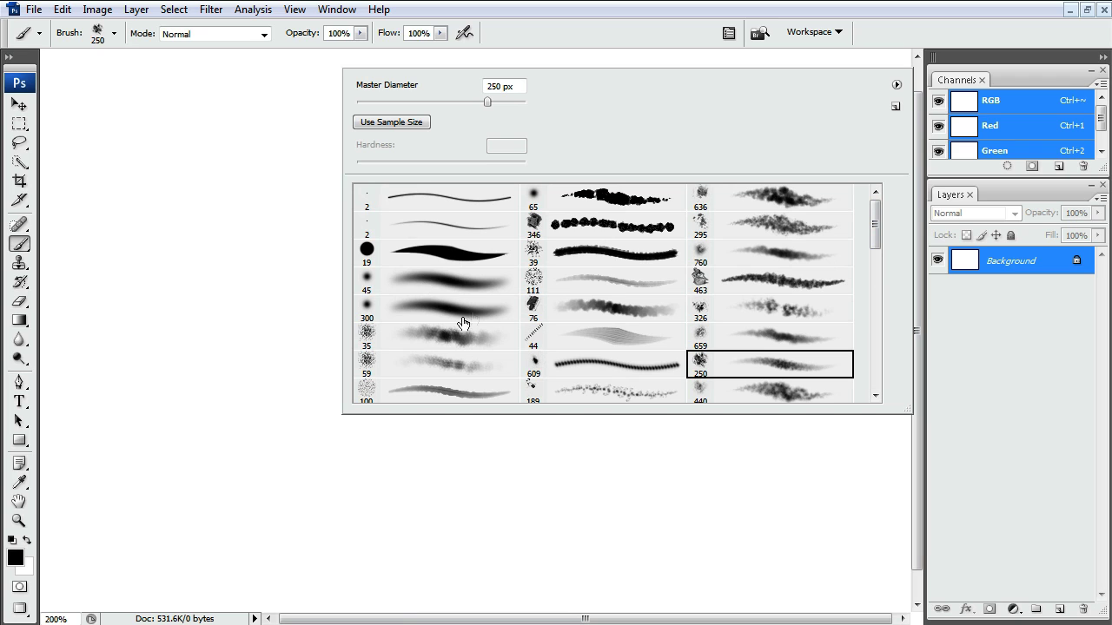
# Step: Test the 19 px hard round brush with an S-shaped stroke, then undo it
pyautogui.click(452, 256)
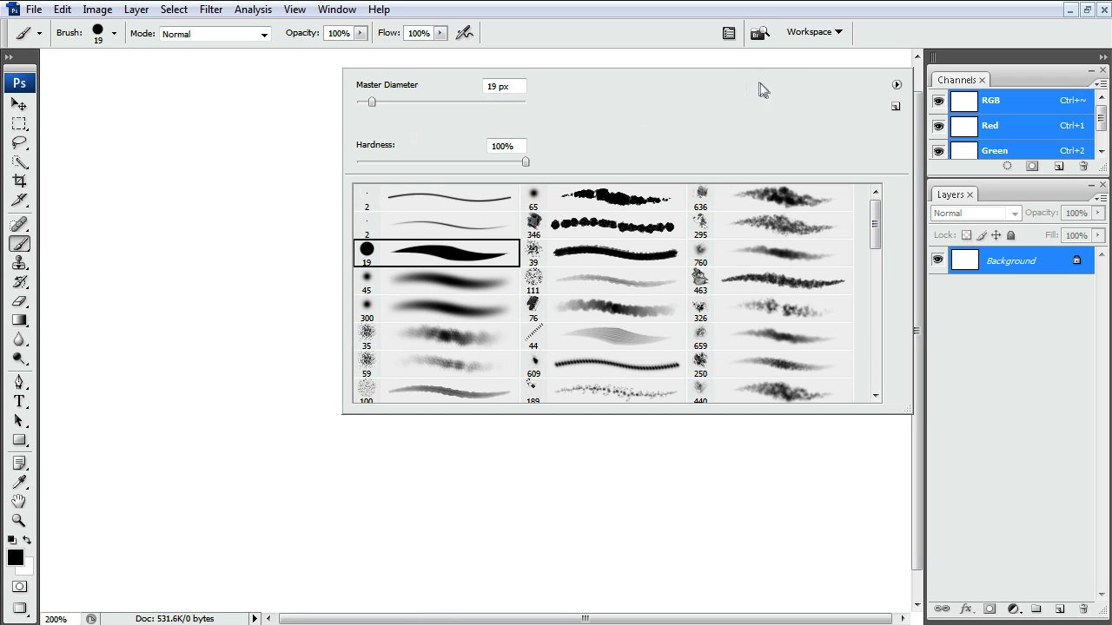
pyautogui.moveTo(110, 347)
pyautogui.mouseDown()
pyautogui.moveTo(167, 270)
pyautogui.moveTo(175, 357)
pyautogui.moveTo(335, 287)
pyautogui.moveTo(428, 323)
pyautogui.mouseUp()
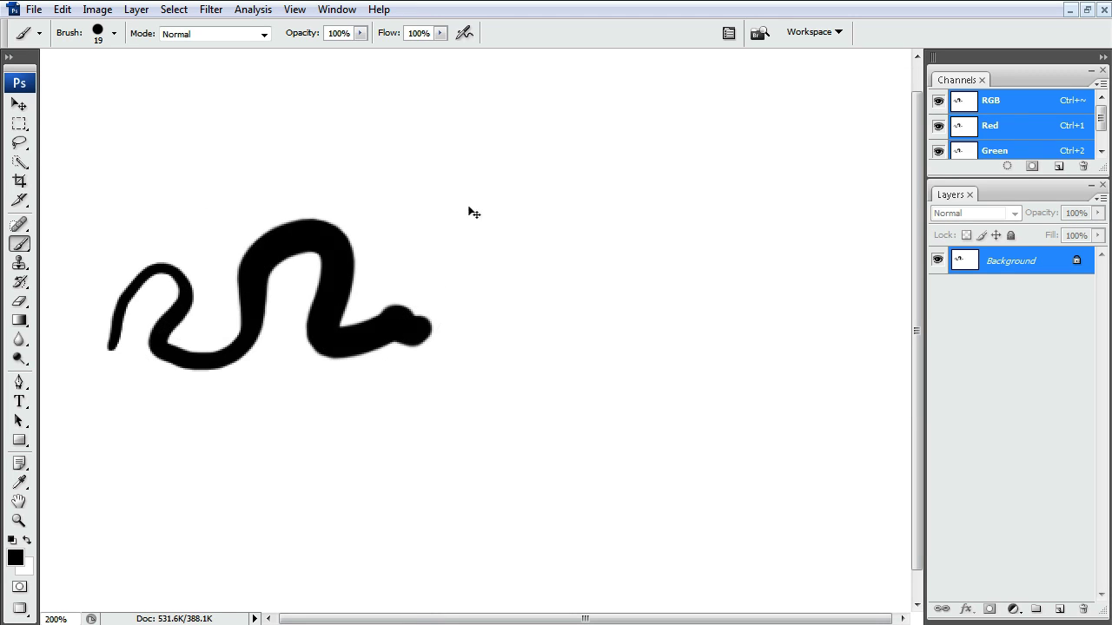
pyautogui.hotkey('ctrl', 'z')
# Step: Switch to the 35 px scatter brush and paint a soft curving stroke across the canvas
pyautogui.rightClick(359, 105)
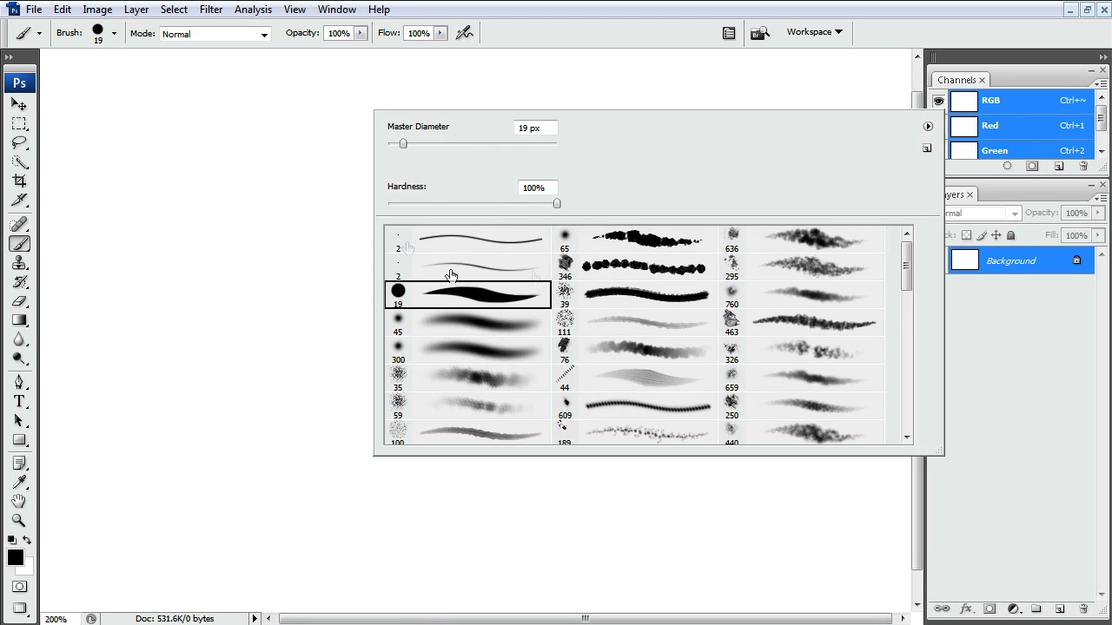
pyautogui.click(481, 388)
pyautogui.click(161, 330)
pyautogui.moveTo(155, 358)
pyautogui.mouseDown()
pyautogui.moveTo(180, 276)
pyautogui.moveTo(271, 276)
pyautogui.moveTo(311, 380)
pyautogui.moveTo(395, 350)
pyautogui.moveTo(399, 252)
pyautogui.moveTo(584, 319)
pyautogui.moveTo(512, 505)
pyautogui.moveTo(565, 464)
pyautogui.moveTo(598, 384)
pyautogui.moveTo(537, 321)
pyautogui.moveTo(543, 251)
pyautogui.moveTo(605, 363)
pyautogui.moveTo(660, 430)
pyautogui.moveTo(615, 315)
pyautogui.moveTo(552, 252)
pyautogui.moveTo(617, 295)
pyautogui.moveTo(640, 382)
pyautogui.moveTo(549, 275)
pyautogui.moveTo(476, 218)
pyautogui.moveTo(562, 319)
pyautogui.moveTo(625, 300)
pyautogui.mouseUp()
# Step: Undo the scatter strokes and check the brush's 81% Scattering setting in the Brushes panel
pyautogui.hotkey('ctrl', 'z')
pyautogui.rightClick(499, 139)
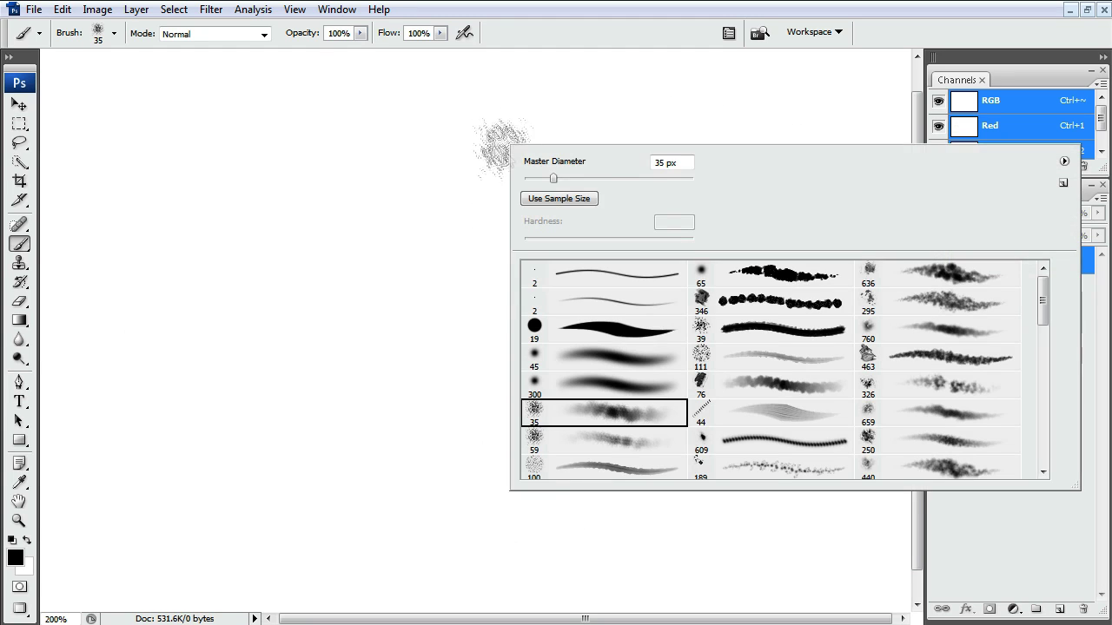
pyautogui.click(337, 9)
pyautogui.click(347, 101)
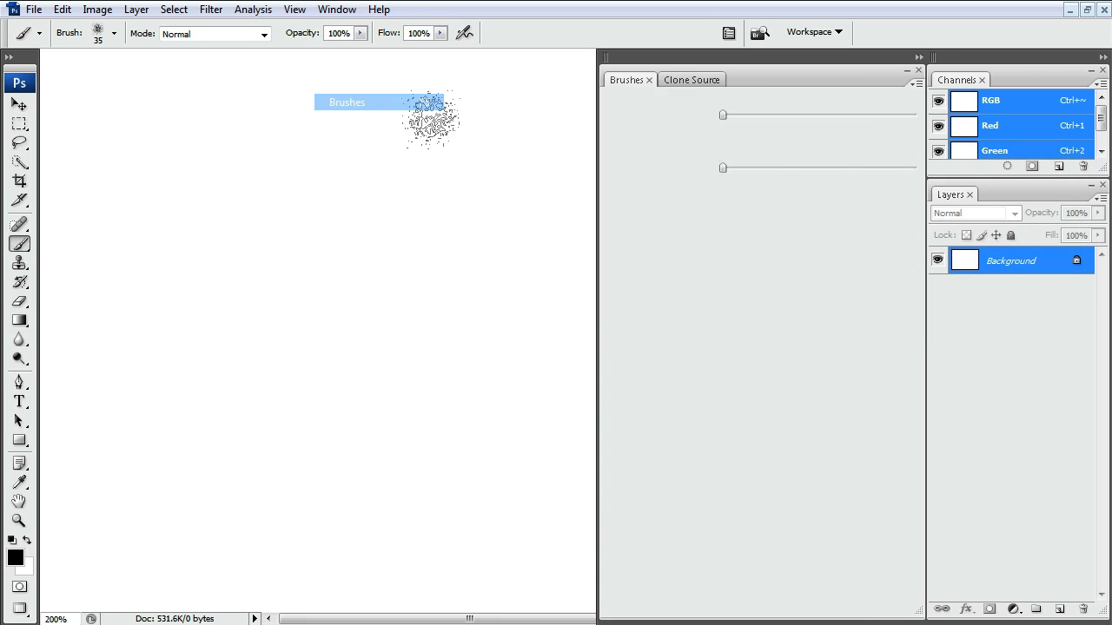
pyautogui.click(647, 157)
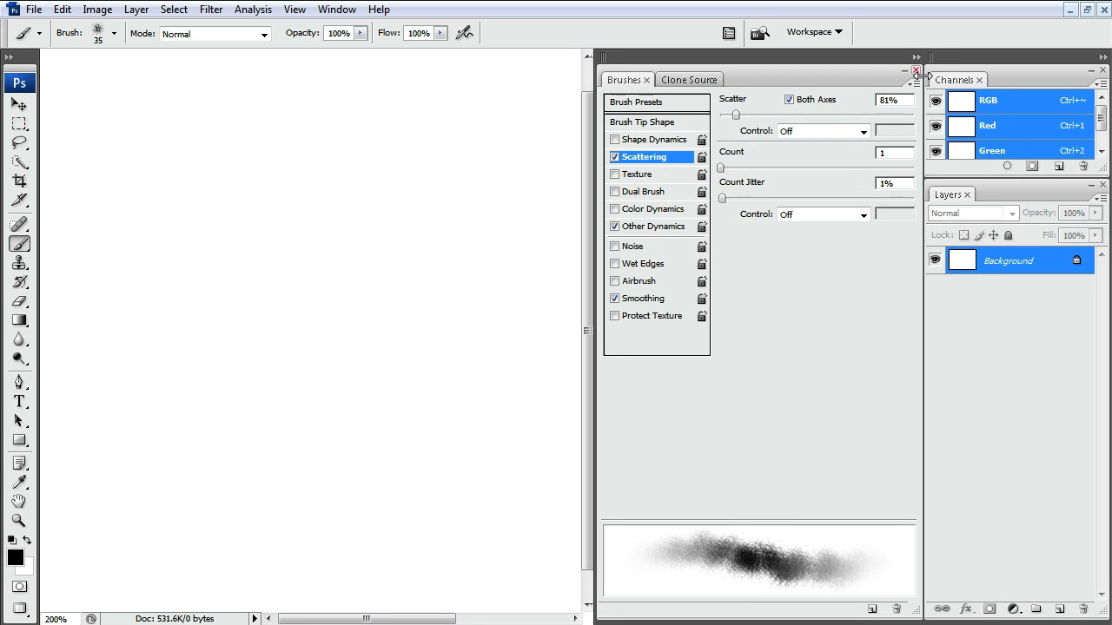
pyautogui.click(918, 69)
# Step: Paint a long diagonal scatter stroke, darken its middle, then undo the strokes
pyautogui.click(518, 204)
pyautogui.moveTo(518, 204)
pyautogui.mouseDown()
pyautogui.moveTo(417, 243)
pyautogui.moveTo(521, 199)
pyautogui.moveTo(352, 291)
pyautogui.moveTo(332, 395)
pyautogui.moveTo(435, 313)
pyautogui.moveTo(291, 371)
pyautogui.moveTo(256, 350)
pyautogui.moveTo(312, 315)
pyautogui.mouseUp()
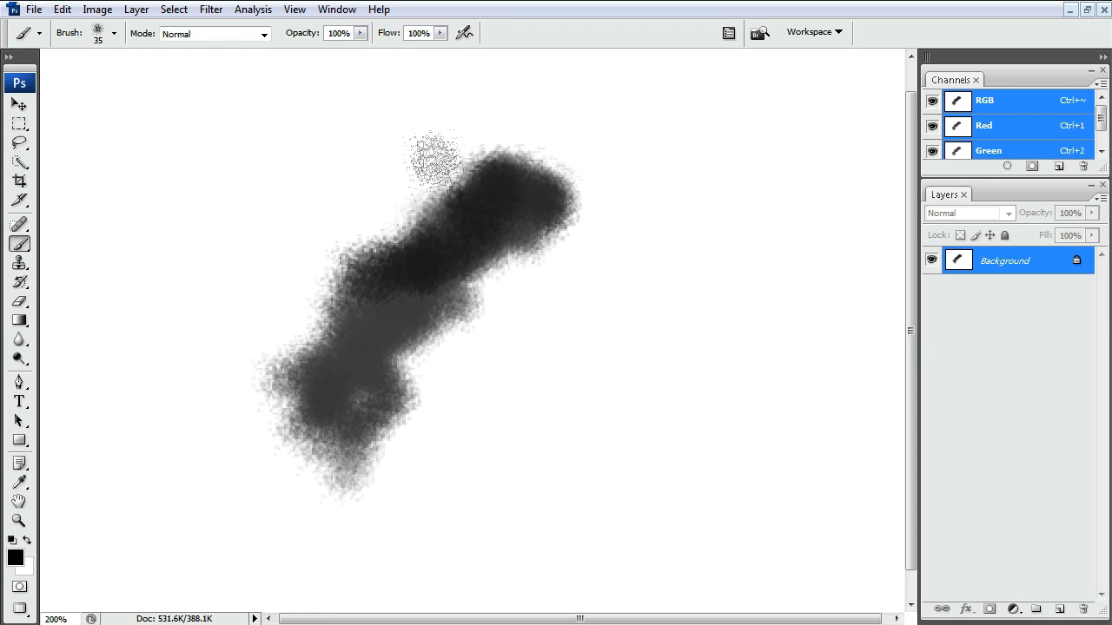
pyautogui.moveTo(384, 293)
pyautogui.mouseDown()
pyautogui.moveTo(376, 394)
pyautogui.moveTo(496, 224)
pyautogui.moveTo(395, 362)
pyautogui.moveTo(437, 324)
pyautogui.moveTo(483, 313)
pyautogui.moveTo(470, 307)
pyautogui.moveTo(435, 339)
pyautogui.moveTo(402, 350)
pyautogui.moveTo(446, 339)
pyautogui.mouseUp()
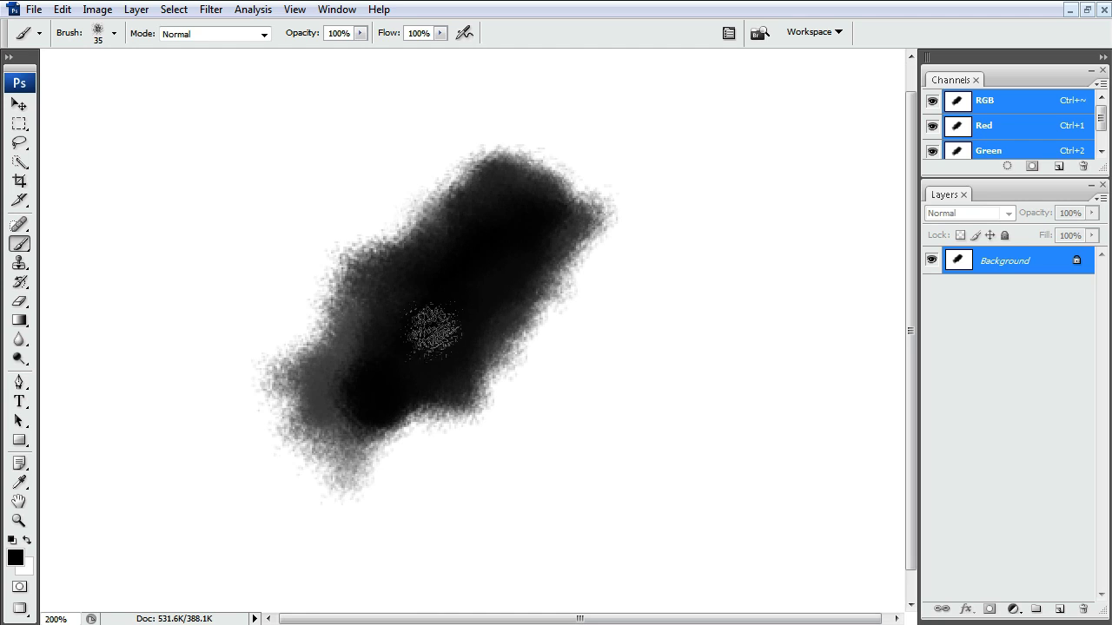
pyautogui.hotkey('ctrl', 'alt', 'z')
pyautogui.hotkey('ctrl', 'alt', 'z')
pyautogui.hotkey('ctrl', 'alt', 'z')
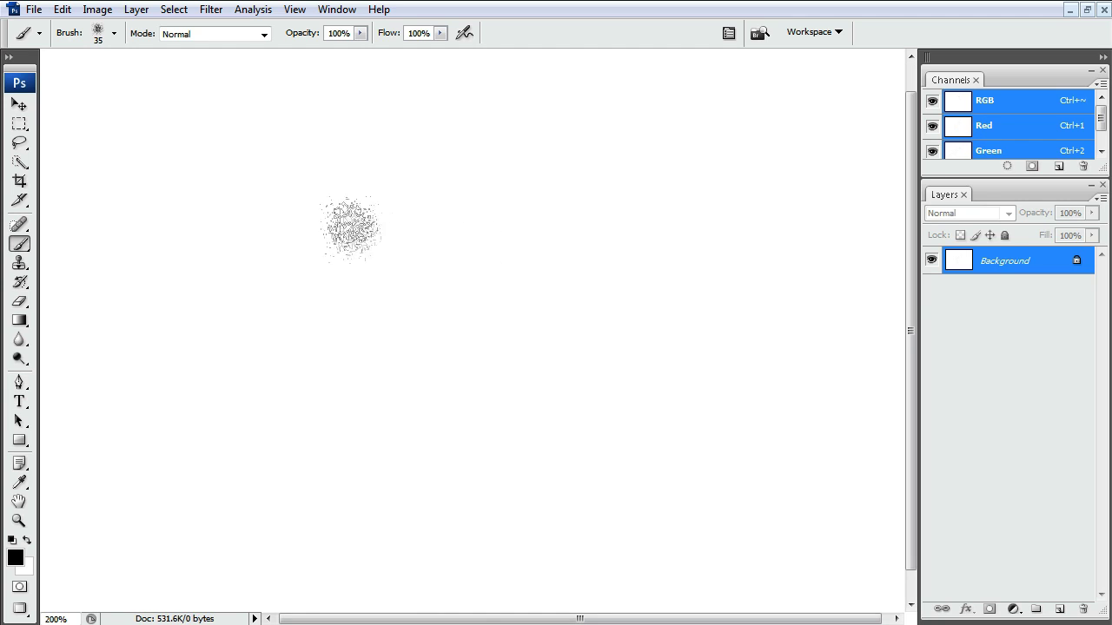
# Step: Try brush 76 with a few dark wavy strokes, then clear them
pyautogui.rightClick(373, 193)
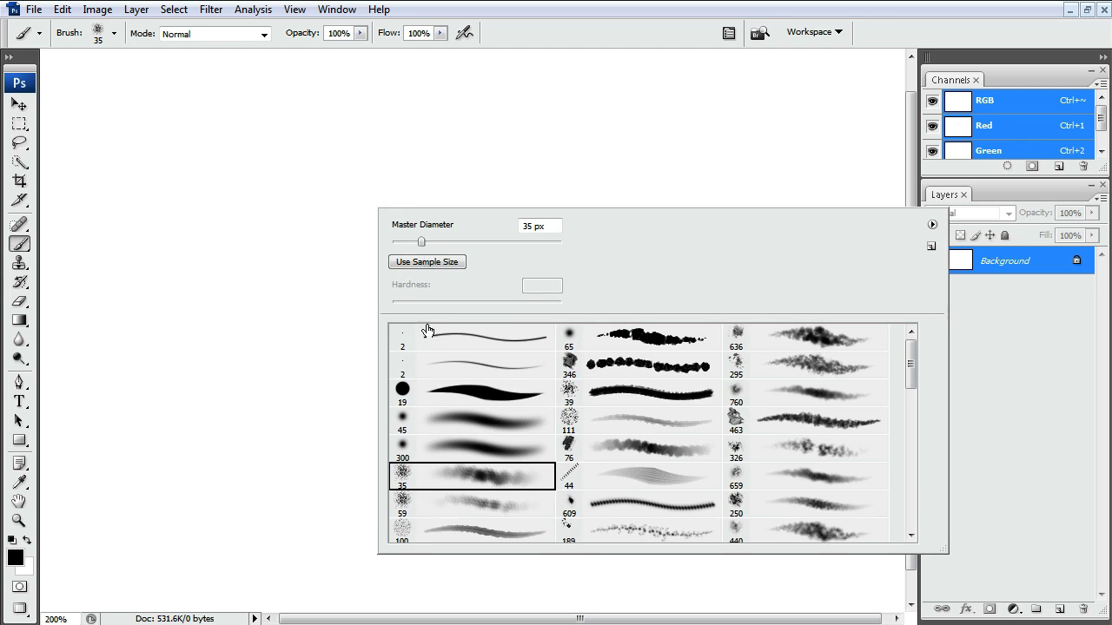
pyautogui.click(656, 451)
pyautogui.moveTo(260, 304)
pyautogui.mouseDown()
pyautogui.moveTo(469, 234)
pyautogui.moveTo(626, 226)
pyautogui.moveTo(618, 252)
pyautogui.moveTo(279, 239)
pyautogui.mouseUp()
pyautogui.moveTo(625, 309)
pyautogui.mouseDown()
pyautogui.moveTo(465, 343)
pyautogui.moveTo(445, 296)
pyautogui.moveTo(521, 369)
pyautogui.moveTo(721, 261)
pyautogui.moveTo(369, 219)
pyautogui.mouseUp()
pyautogui.press('Delete')
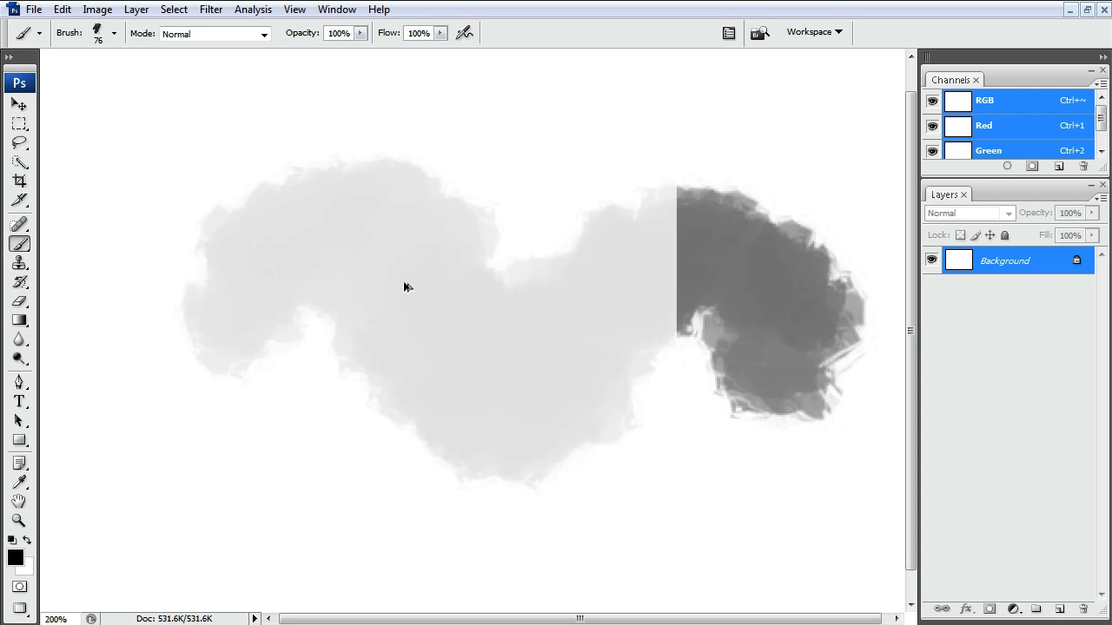
# Step: Try brush 295 with large dark strokes, then clear them
pyautogui.rightClick(405, 287)
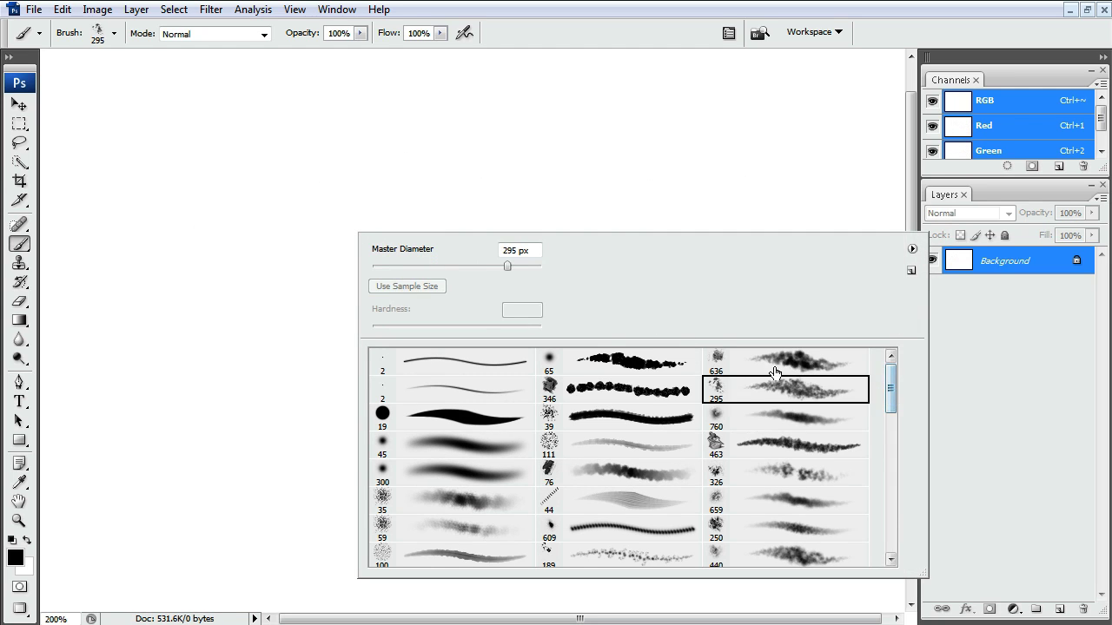
pyautogui.press('Return')
pyautogui.moveTo(261, 257)
pyautogui.mouseDown()
pyautogui.moveTo(367, 216)
pyautogui.moveTo(360, 432)
pyautogui.moveTo(509, 291)
pyautogui.moveTo(619, 359)
pyautogui.moveTo(730, 318)
pyautogui.moveTo(719, 274)
pyautogui.moveTo(788, 424)
pyautogui.moveTo(337, 335)
pyautogui.moveTo(211, 238)
pyautogui.moveTo(397, 327)
pyautogui.moveTo(474, 391)
pyautogui.mouseUp()
pyautogui.press('Delete')
# Step: Try brush 59 with a wavy stroke, clear it, and bring up the brush presets again
pyautogui.rightClick(367, 342)
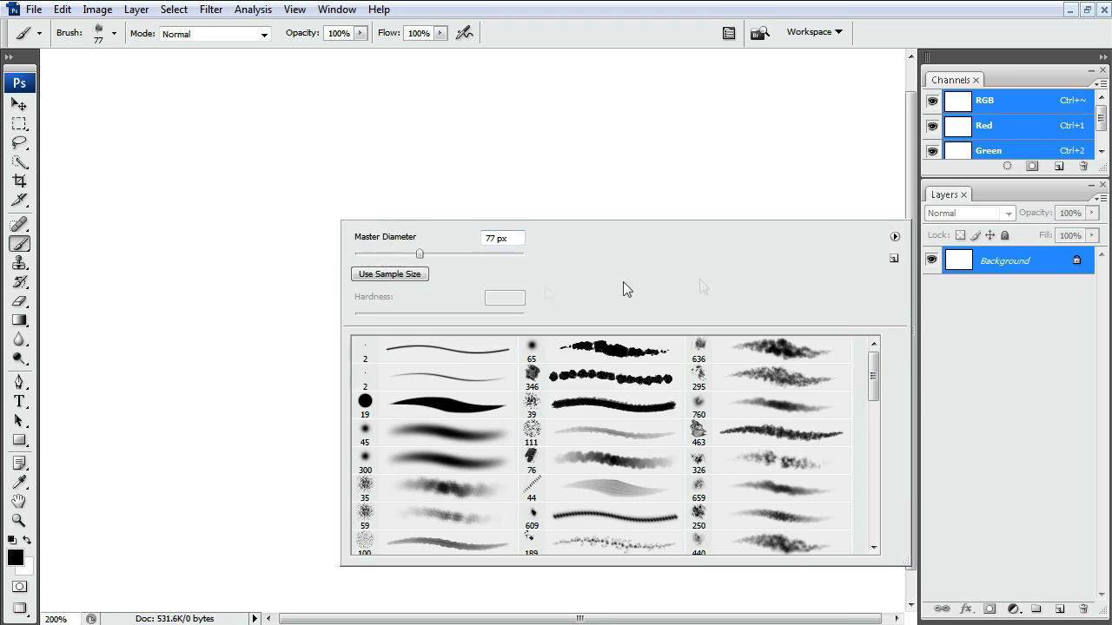
pyautogui.moveTo(874, 352); pyautogui.dragTo(883, 411)
pyautogui.doubleClick(608, 469)
pyautogui.moveTo(174, 252)
pyautogui.mouseDown()
pyautogui.moveTo(369, 100)
pyautogui.moveTo(770, 273)
pyautogui.mouseUp()
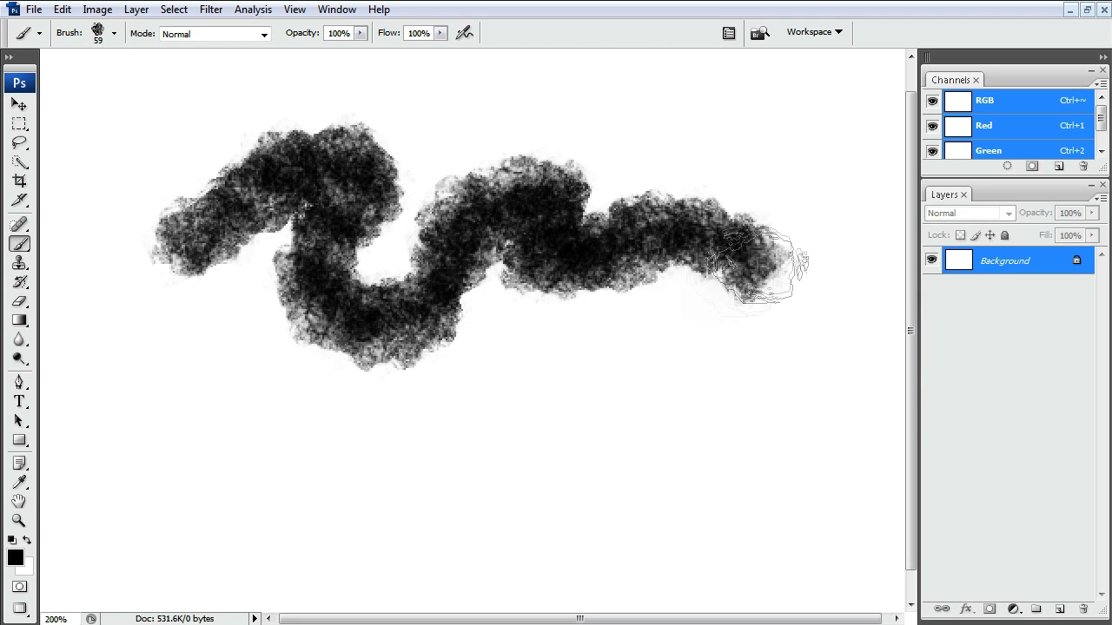
pyautogui.press('Delete')
pyautogui.rightClick(313, 239)
pyautogui.moveTo(869, 439)
pyautogui.mouseDown()
pyautogui.moveTo(866, 507)
pyautogui.moveTo(893, 563)
pyautogui.mouseUp()
# Step: Test brush 19 with a long wavy stroke, then clear it
pyautogui.click(432, 478)
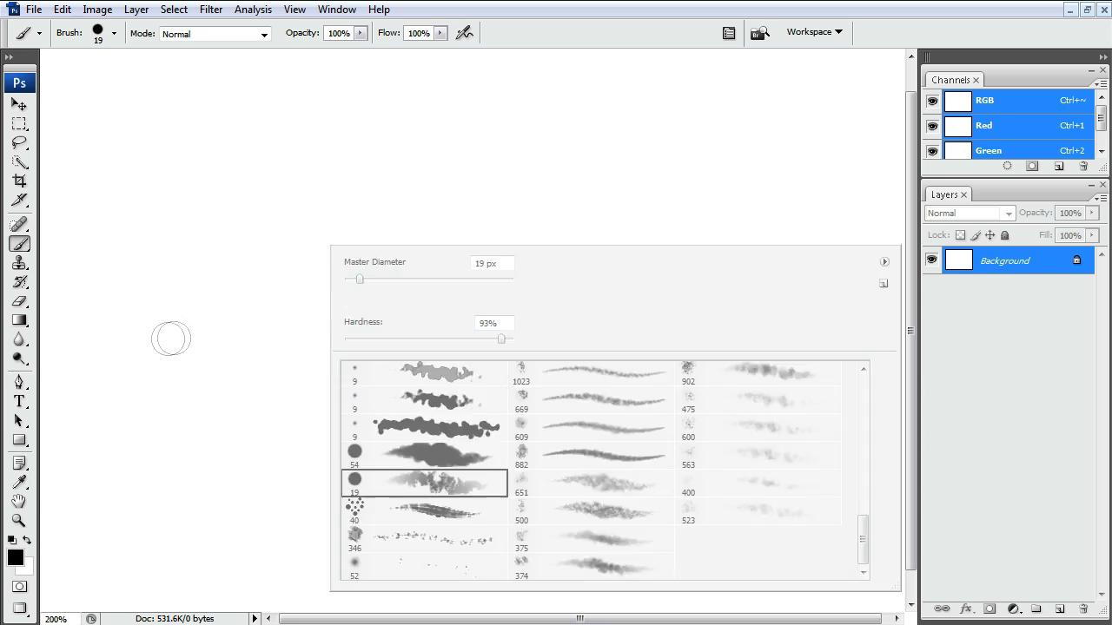
pyautogui.moveTo(168, 335)
pyautogui.mouseDown()
pyautogui.moveTo(336, 230)
pyautogui.moveTo(325, 381)
pyautogui.moveTo(439, 236)
pyautogui.moveTo(564, 292)
pyautogui.moveTo(699, 384)
pyautogui.moveTo(496, 525)
pyautogui.moveTo(470, 453)
pyautogui.moveTo(304, 438)
pyautogui.mouseUp()
pyautogui.press('Delete')
# Step: Select the 65 px brush from the top of the presets, paint an S-shaped stroke, then clear it
pyautogui.rightClick(414, 352)
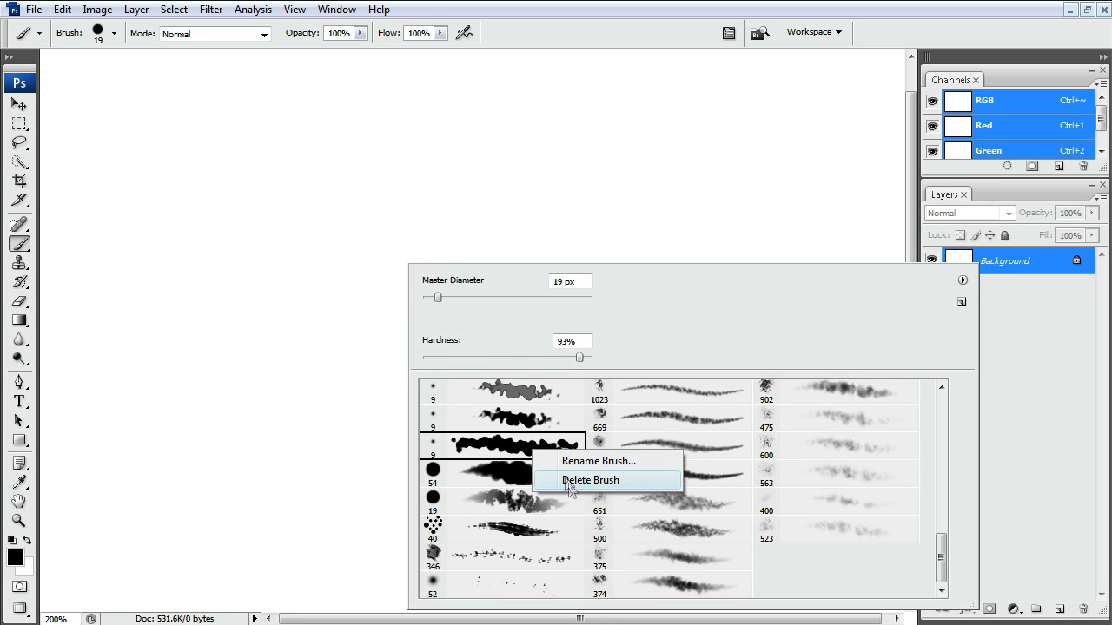
pyautogui.moveTo(948, 573); pyautogui.dragTo(947, 409)
pyautogui.doubleClick(632, 395)
pyautogui.moveTo(204, 265)
pyautogui.mouseDown()
pyautogui.moveTo(405, 425)
pyautogui.moveTo(640, 248)
pyautogui.moveTo(655, 441)
pyautogui.moveTo(310, 248)
pyautogui.mouseUp()
pyautogui.press('Delete')
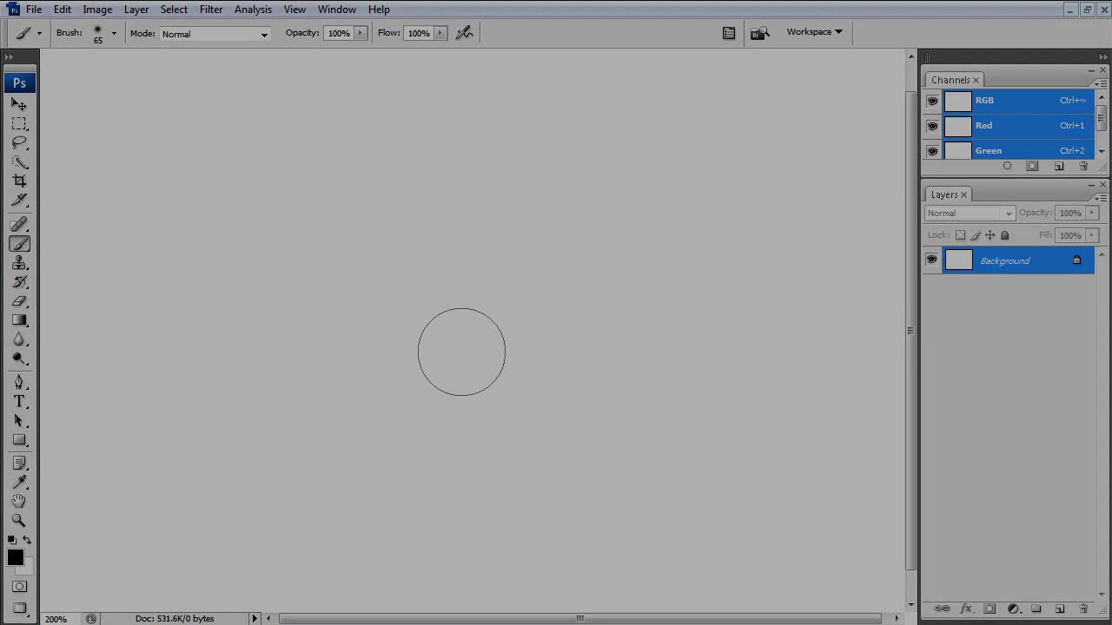